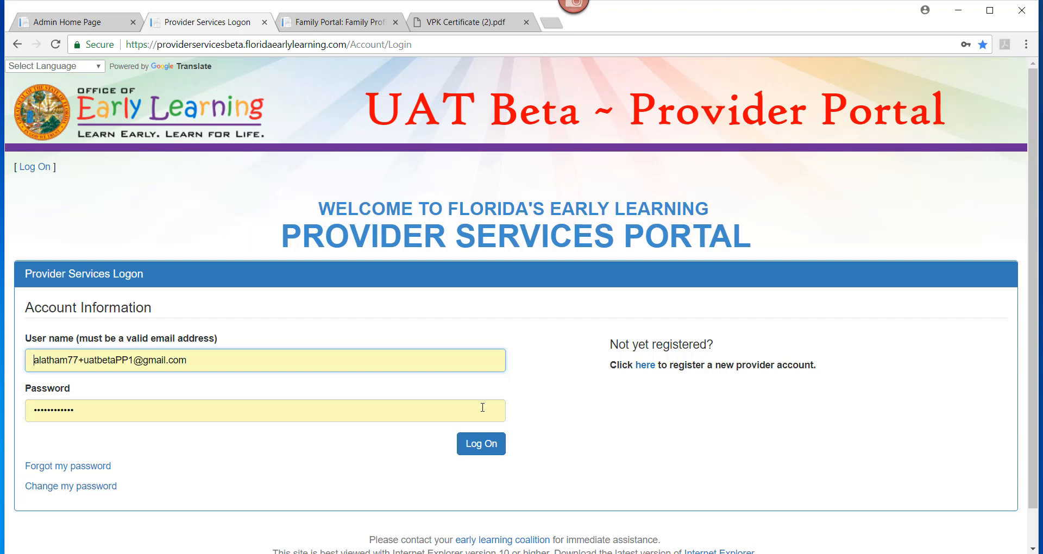
# Step: Sign in to the Little Marvels provider account with its username and password
pyautogui.click(477, 452)
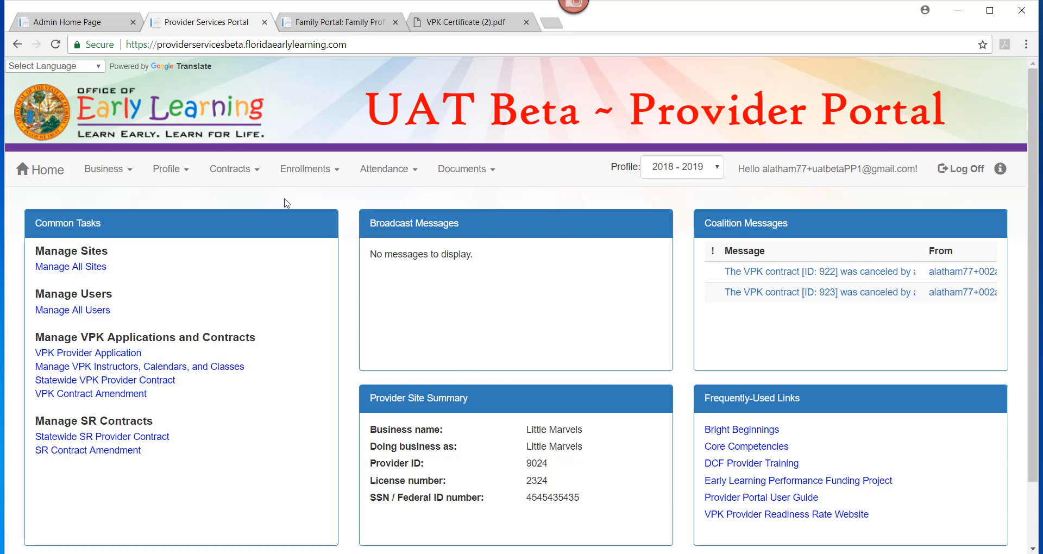
# Step: Go to Enrollments > Manage VPK Enrollments > Request/Change Enrollment
pyautogui.click(303, 182)
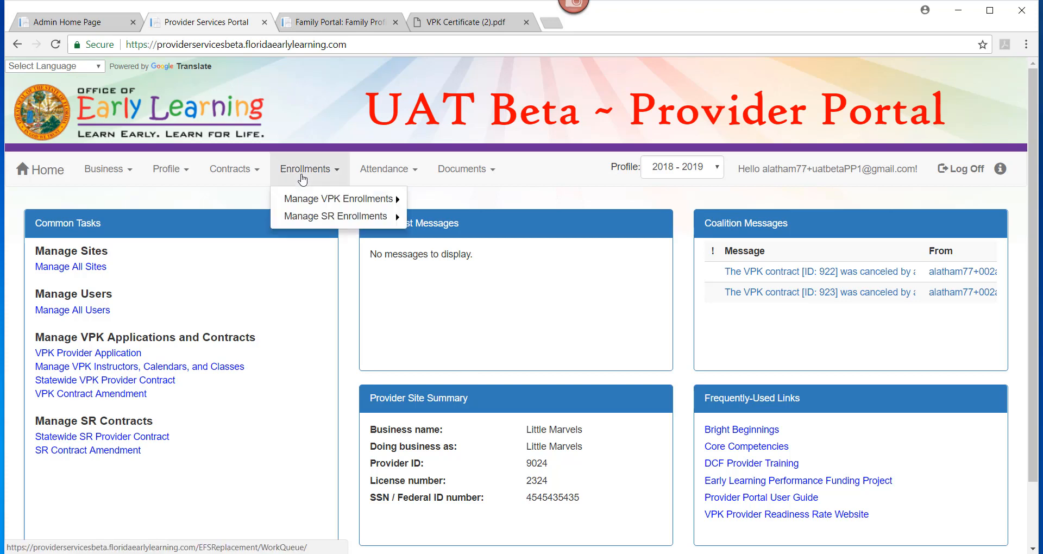
pyautogui.click(311, 205)
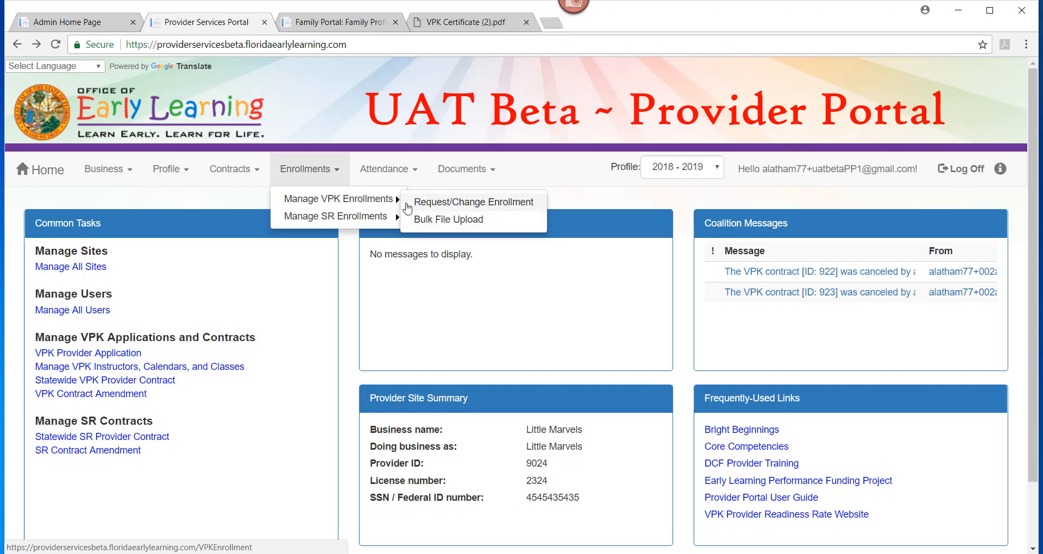
pyautogui.click(408, 207)
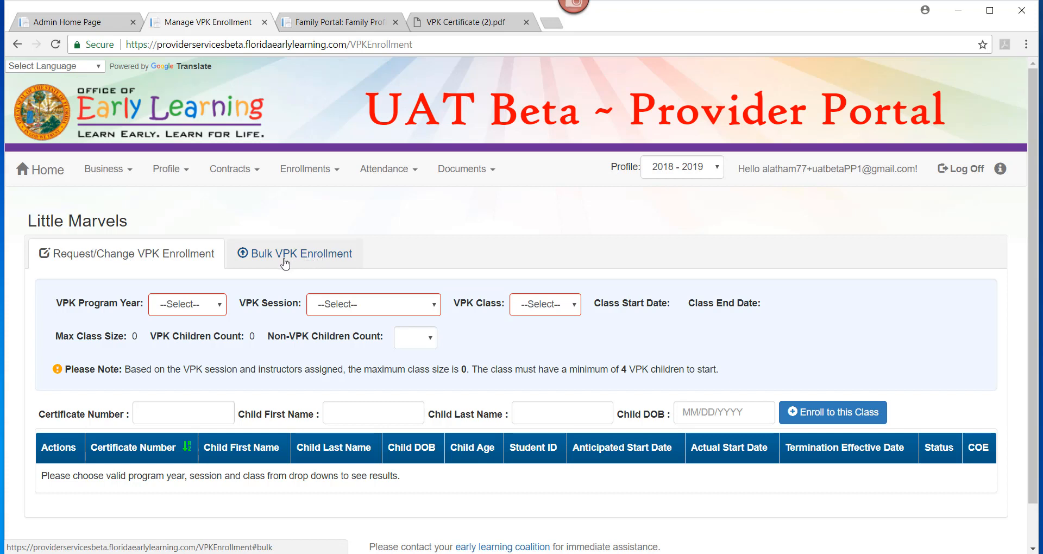
# Step: Select 2017-2018, Summer (300 hours), class AS17 - Beach Bungelo, and Non-VPK Children Count 1
pyautogui.click(198, 312)
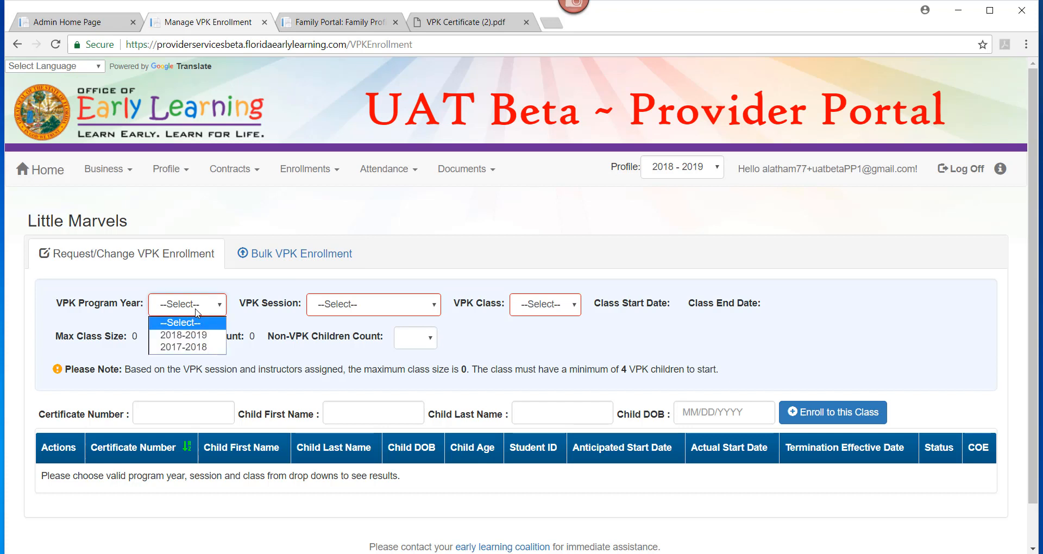
pyautogui.click(196, 347)
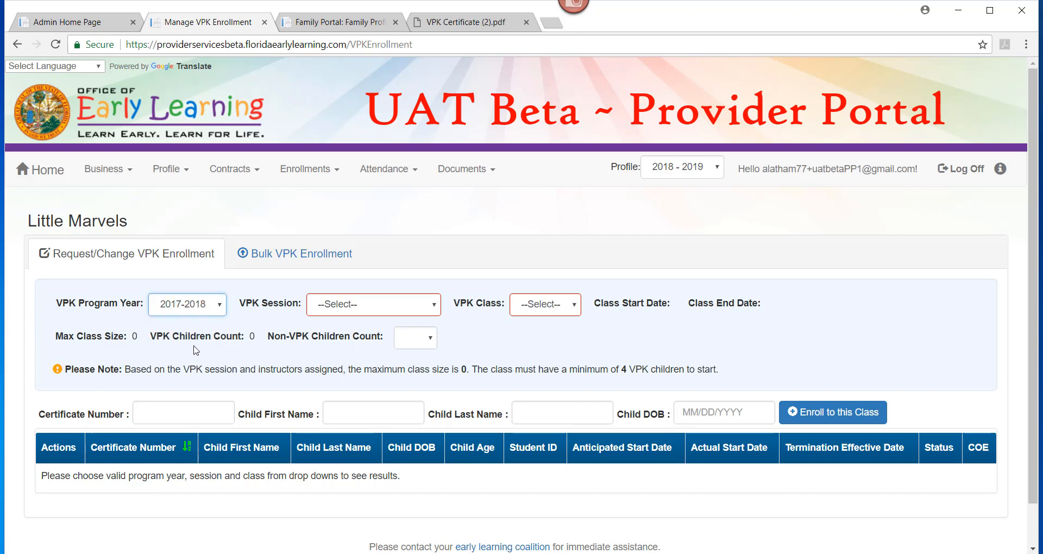
pyautogui.click(349, 308)
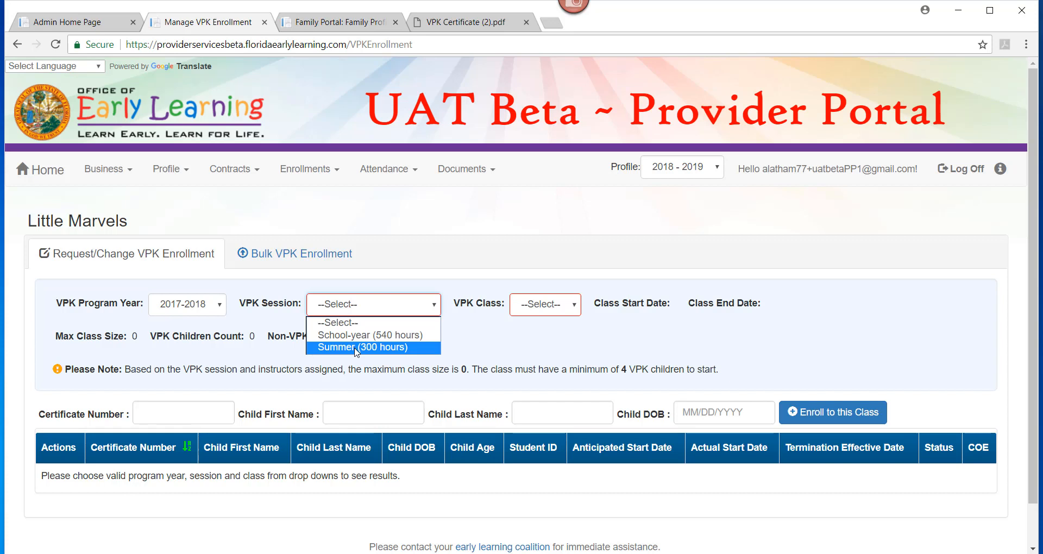
pyautogui.click(356, 348)
pyautogui.click(605, 306)
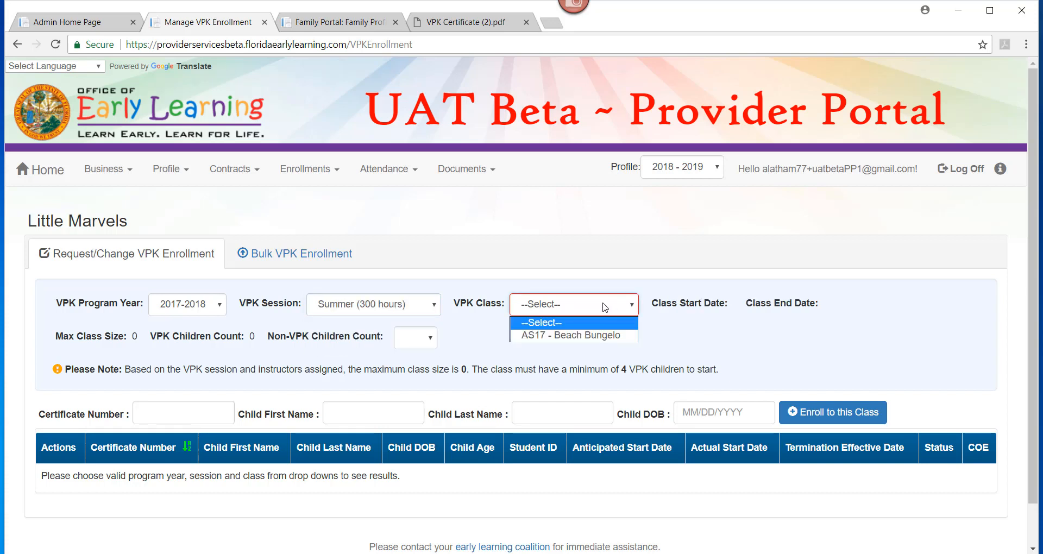
pyautogui.click(603, 335)
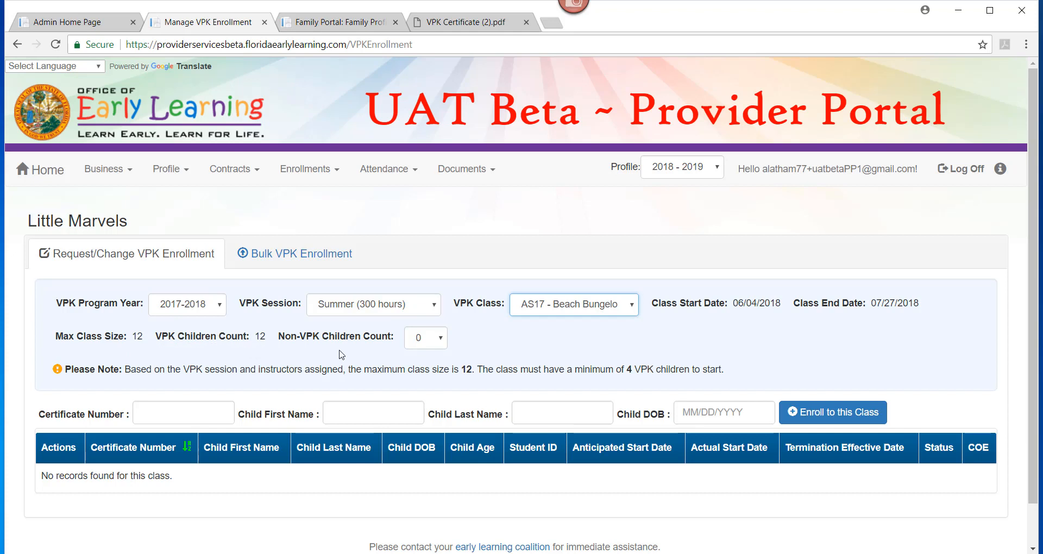
pyautogui.click(432, 346)
pyautogui.click(426, 365)
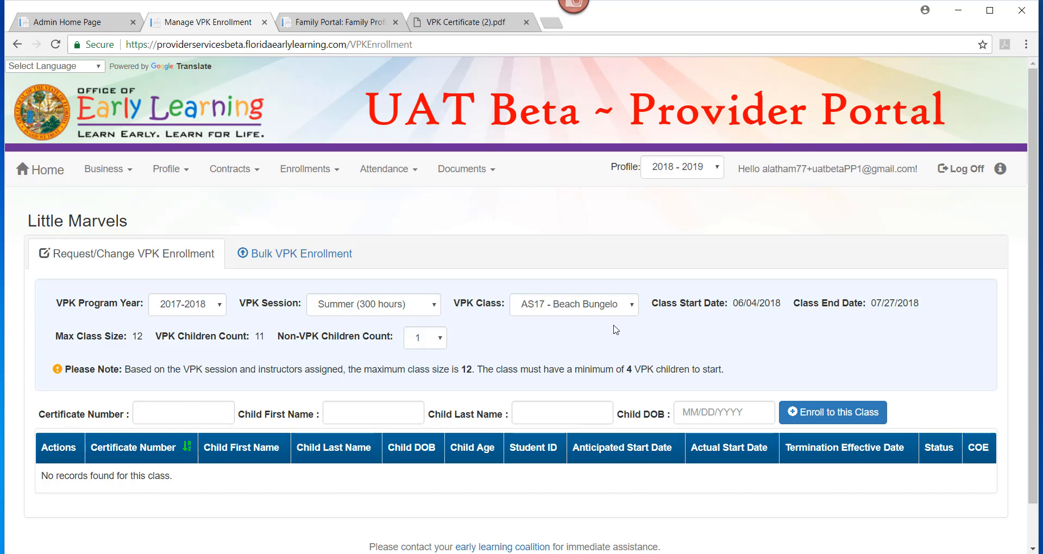
pyautogui.click(436, 31)
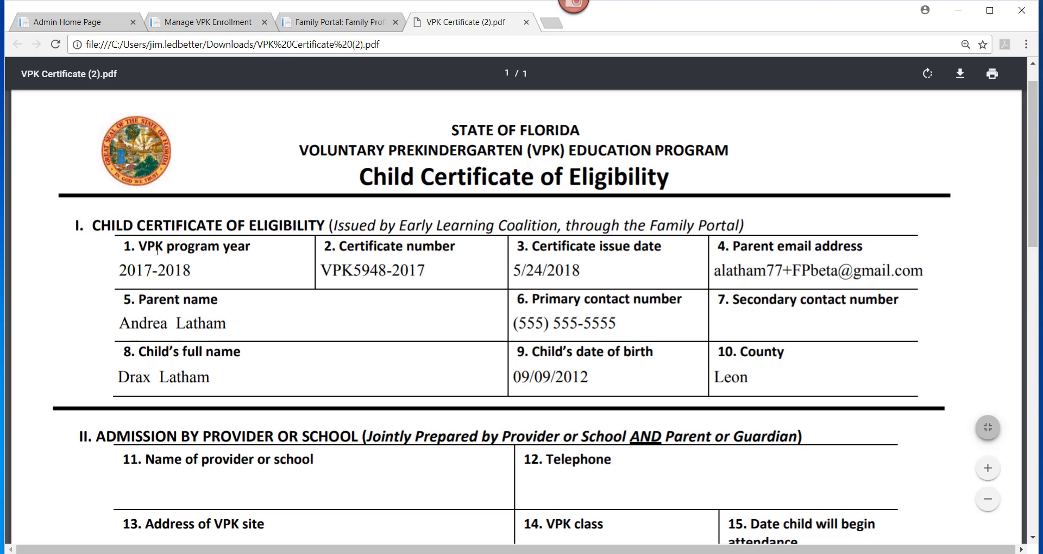
pyautogui.click(179, 26)
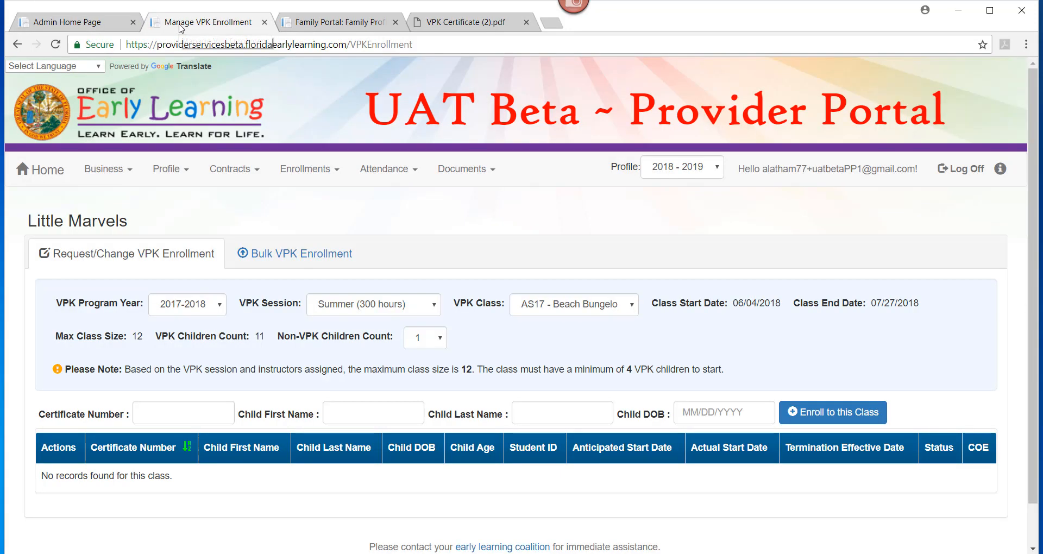
# Step: Enter the first child's certificate number, first name, last name and date of birth
pyautogui.click(153, 417)
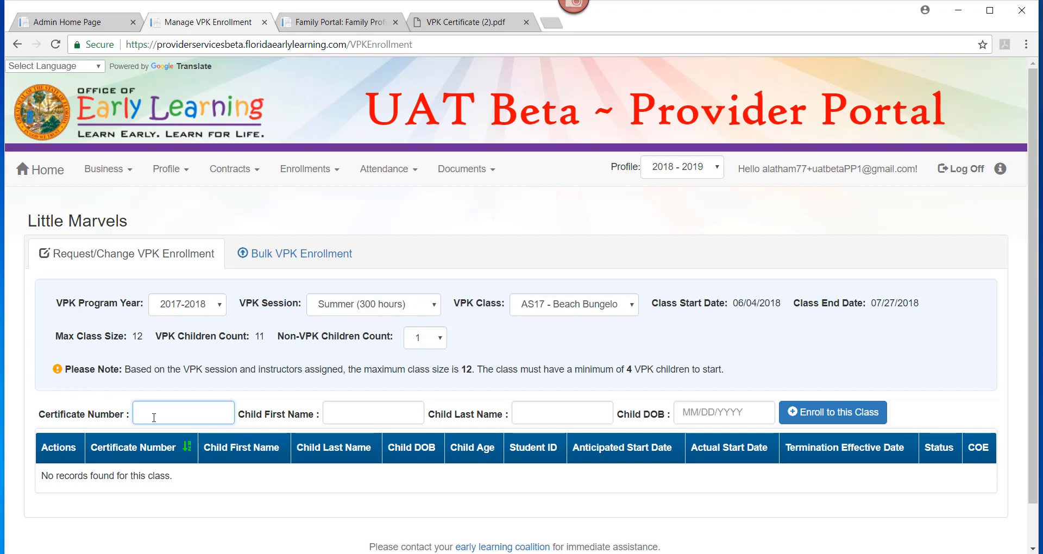
pyautogui.click(341, 417)
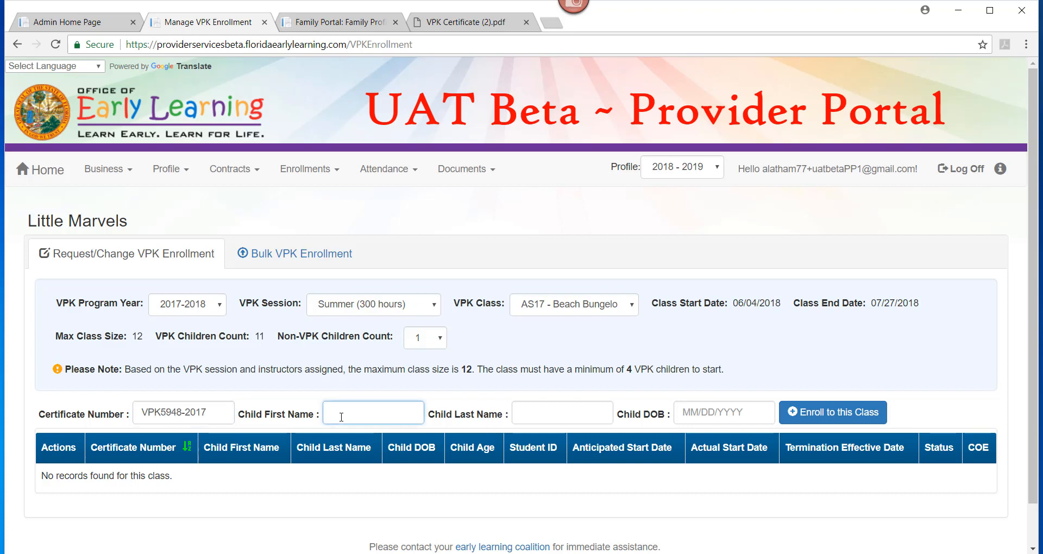
pyautogui.write('Drax')
pyautogui.press('Tab')
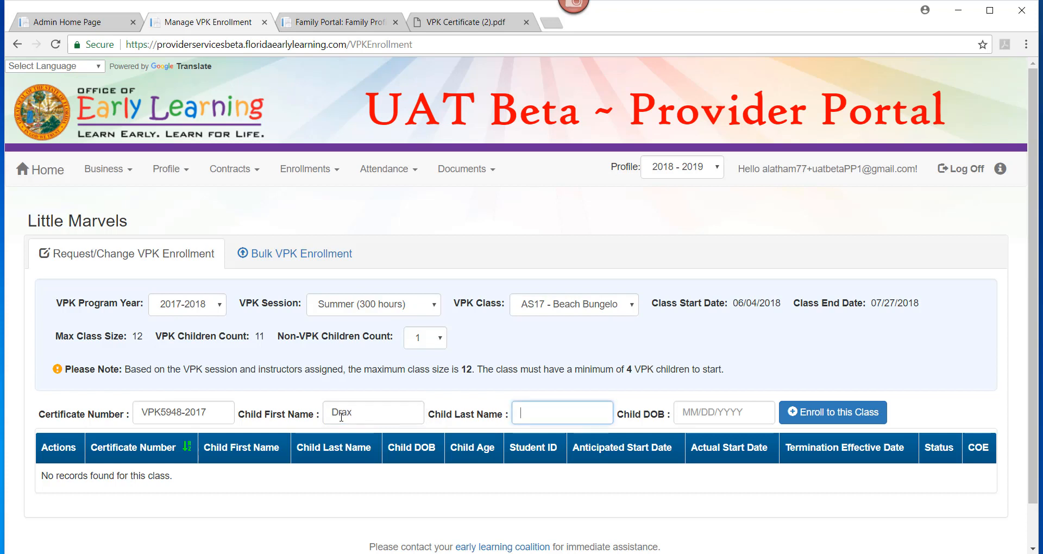
pyautogui.write('Latham')
pyautogui.press('Tab')
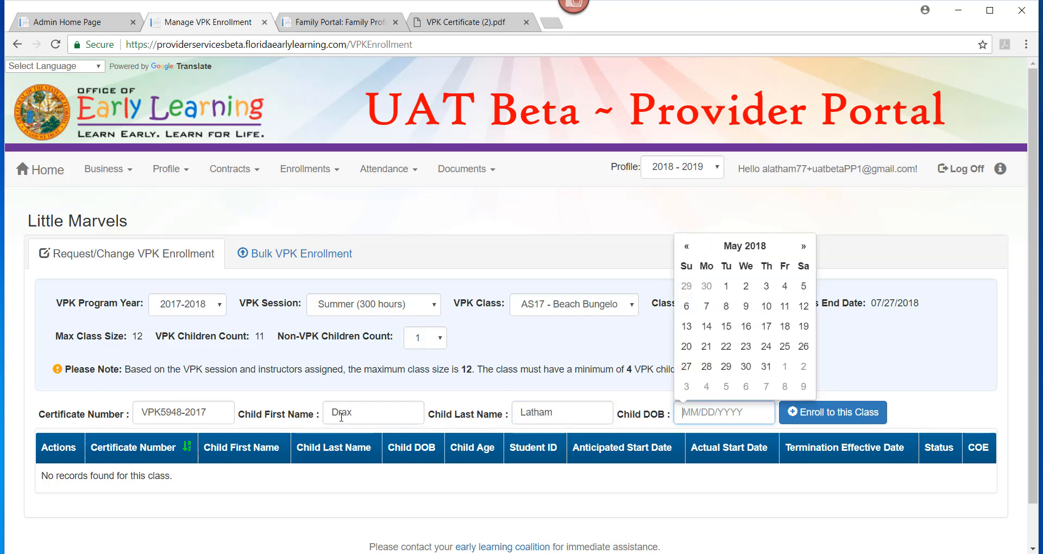
pyautogui.write('09/09/2012')
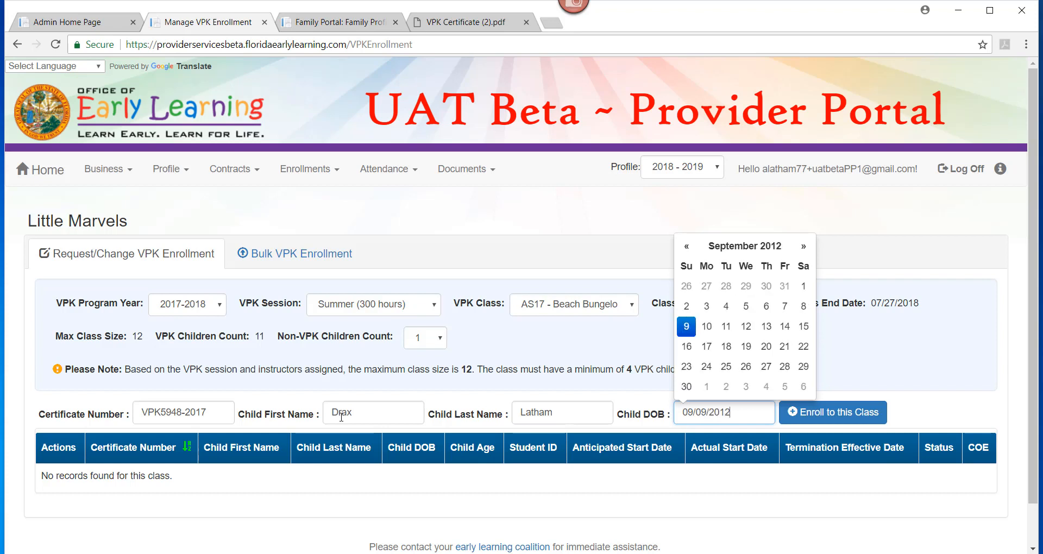
pyautogui.click(951, 422)
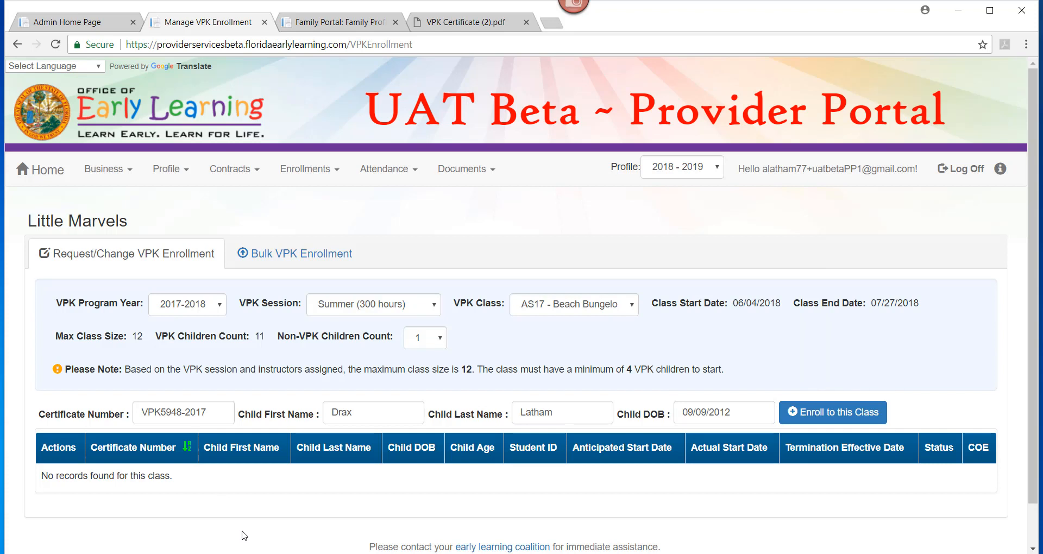
# Step: Submit the child, decline the found-child match, and retry with a different first name
pyautogui.click(845, 415)
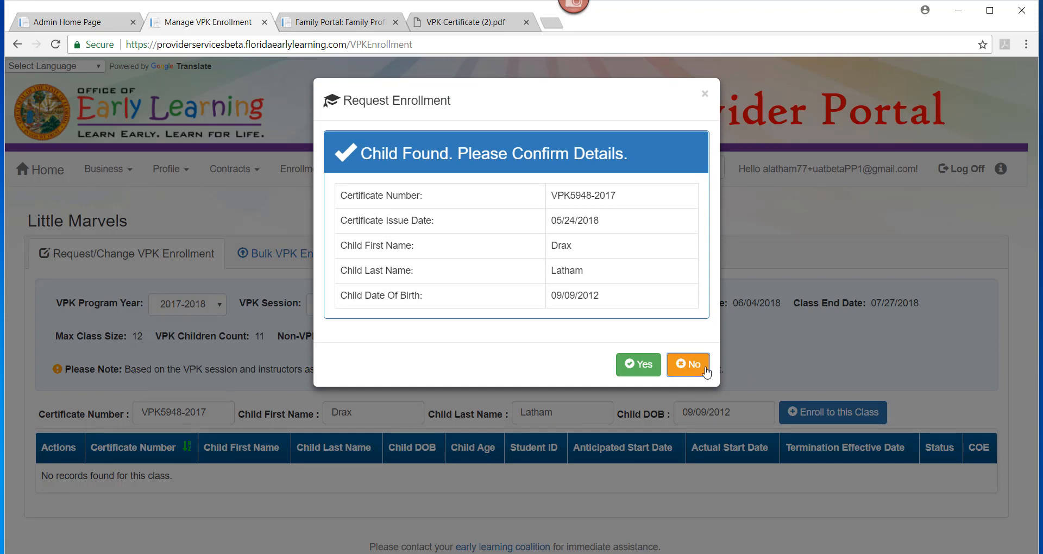
pyautogui.click(687, 369)
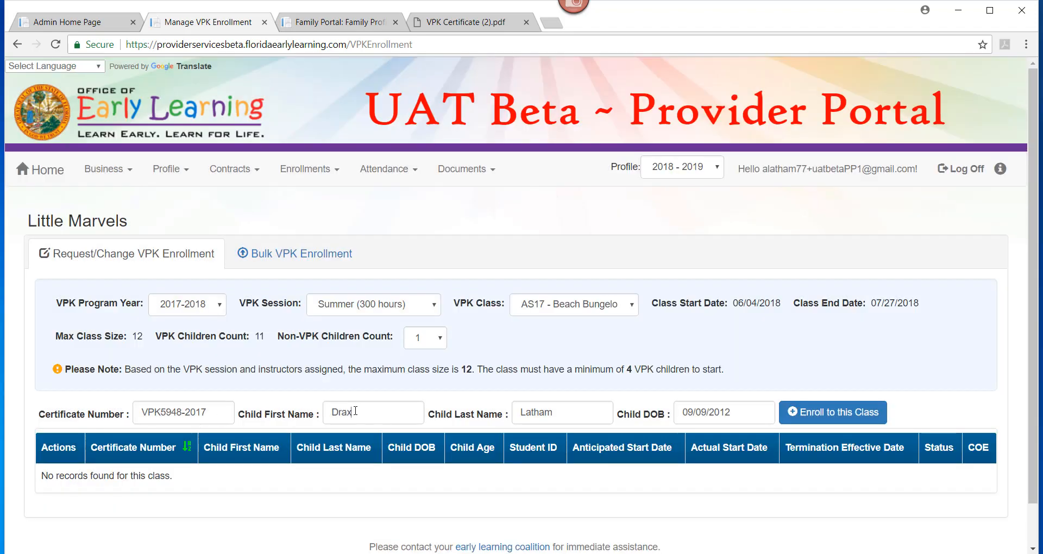
pyautogui.moveTo(355, 411); pyautogui.dragTo(300, 411)
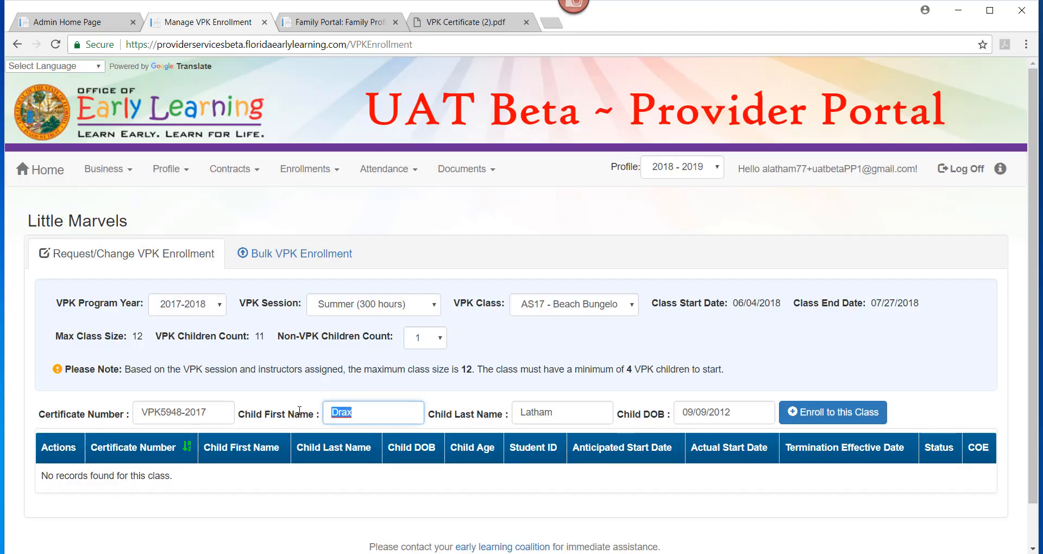
pyautogui.write('B')
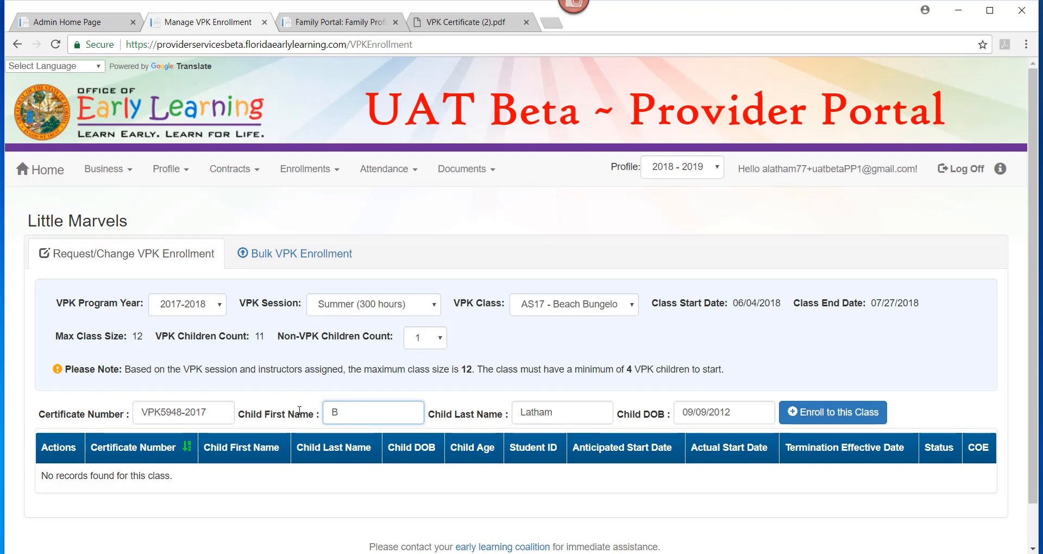
pyautogui.write('illy')
pyautogui.click(812, 419)
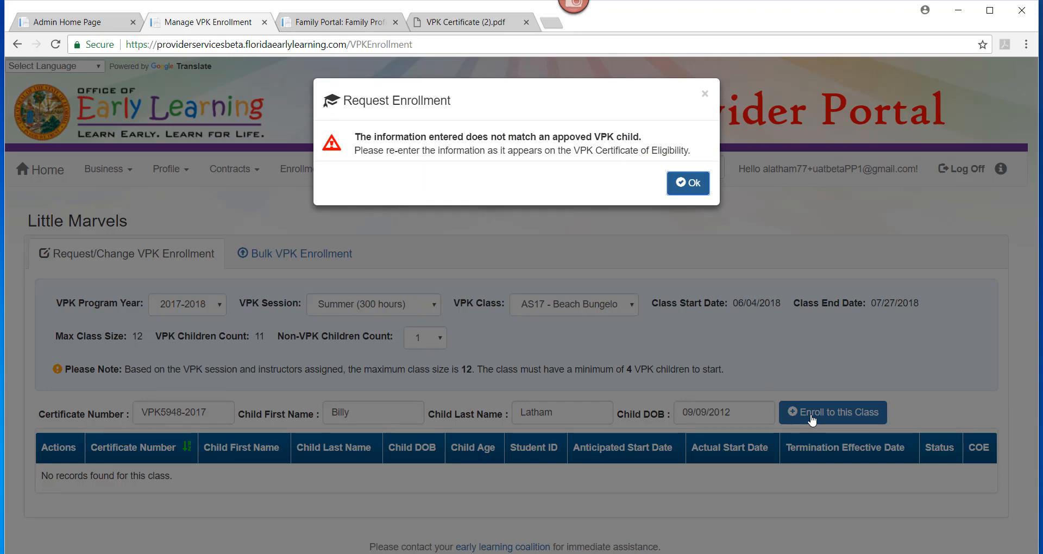
# Step: Dismiss the certificate mismatch, restore the child's correct first name, and resubmit for enrollment
pyautogui.click(685, 184)
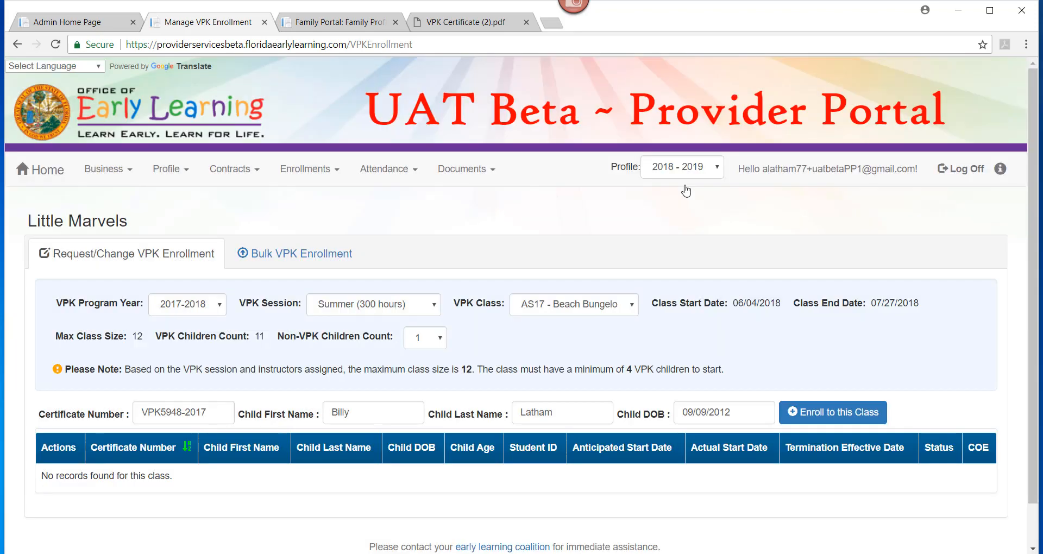
pyautogui.doubleClick(361, 416)
pyautogui.write('Drax')
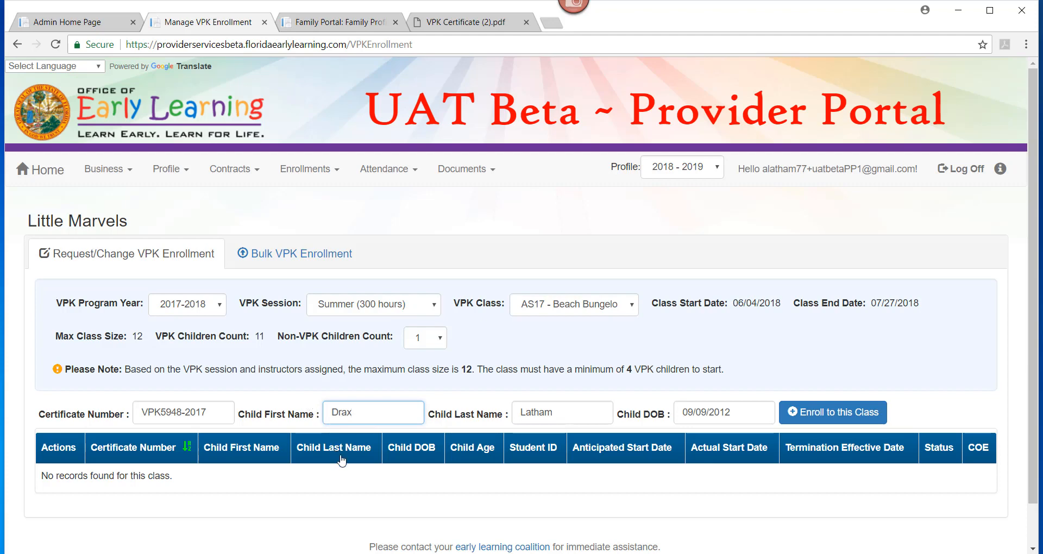
pyautogui.doubleClick(197, 413)
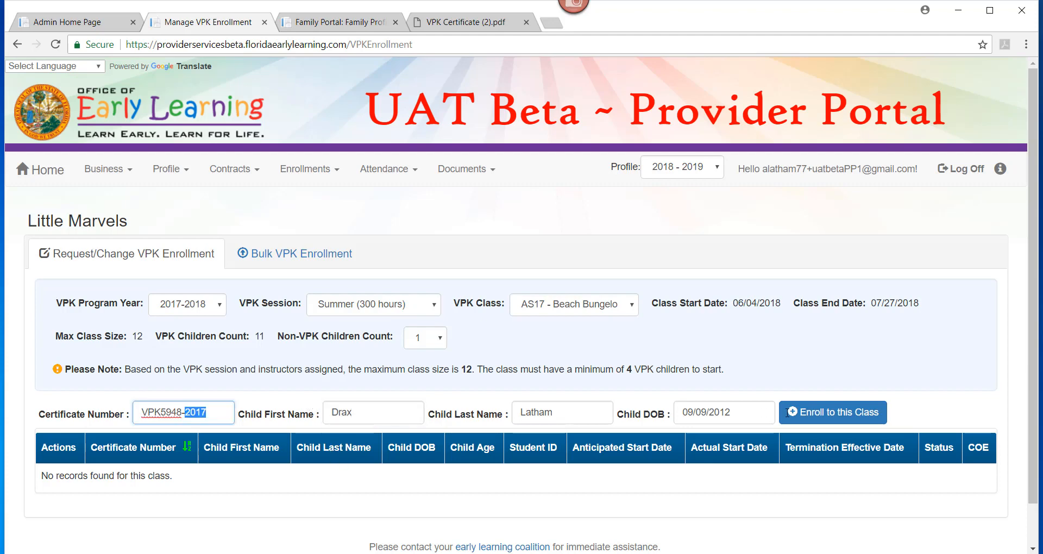
pyautogui.click(821, 416)
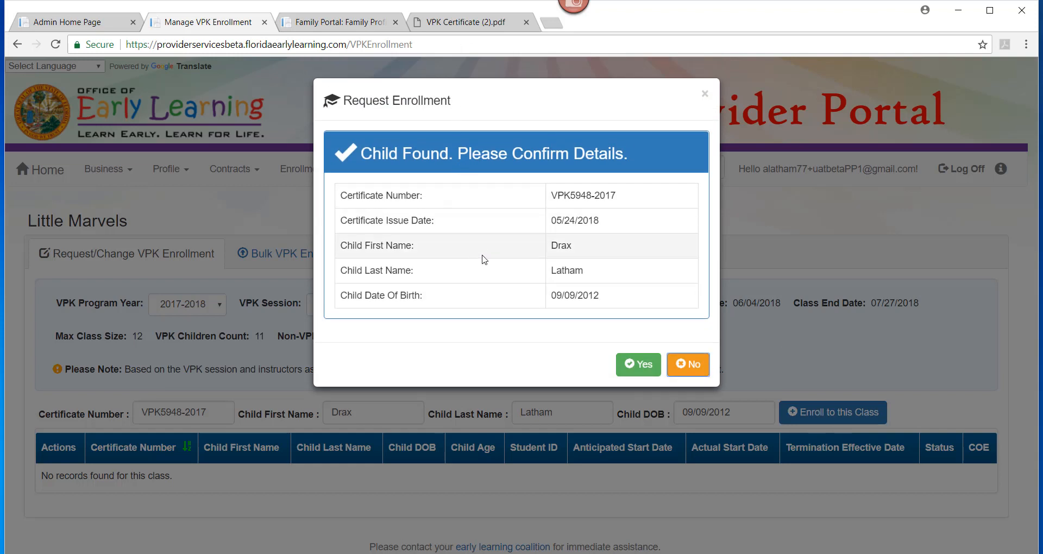
# Step: Confirm the child's details and try anticipated start date 08/01/2018
pyautogui.click(645, 374)
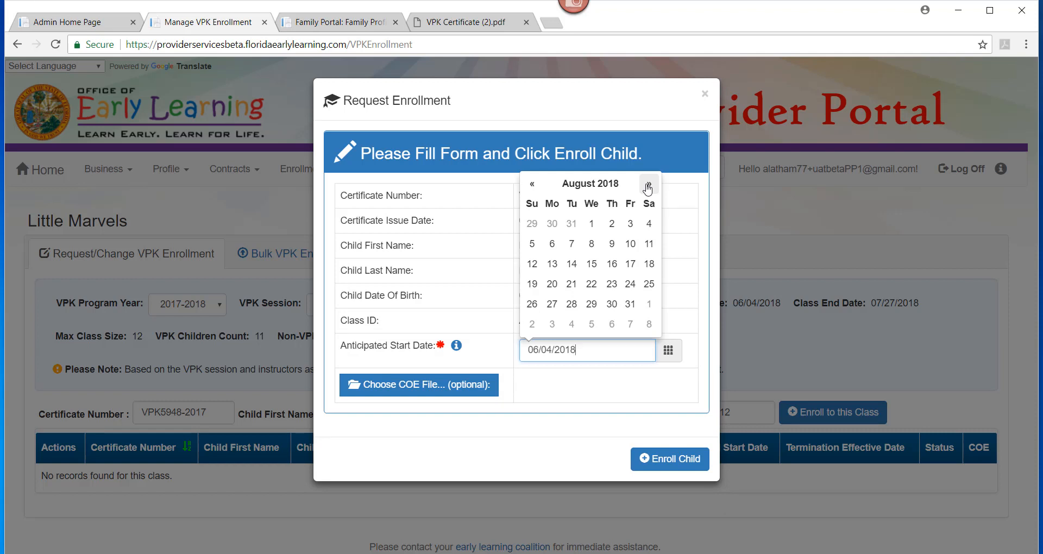
pyautogui.click(591, 224)
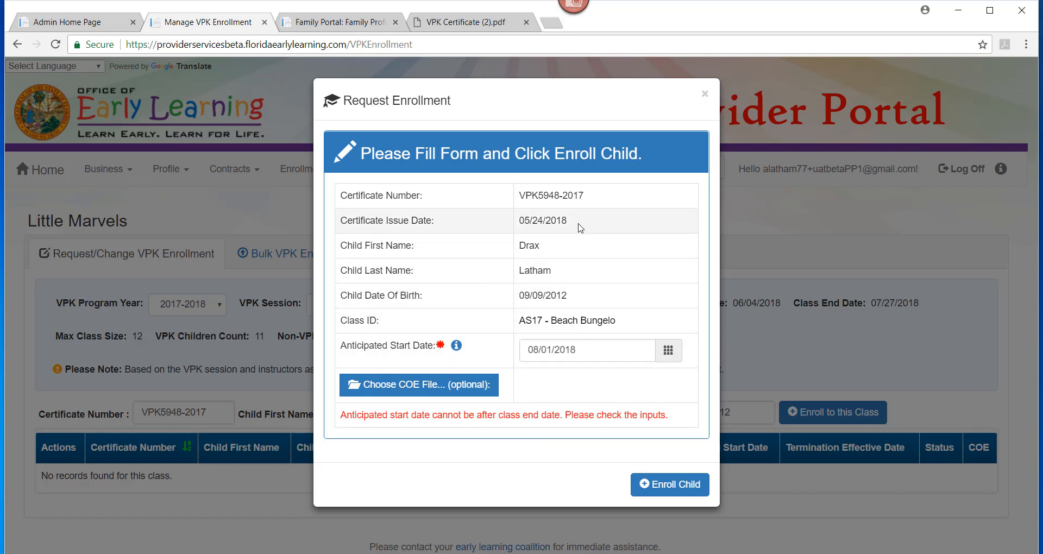
# Step: Try May 1, then set the anticipated start date to 06/04/2018 and enroll the child
pyautogui.click(586, 350)
pyautogui.click(532, 183)
pyautogui.click(532, 183)
pyautogui.click(532, 183)
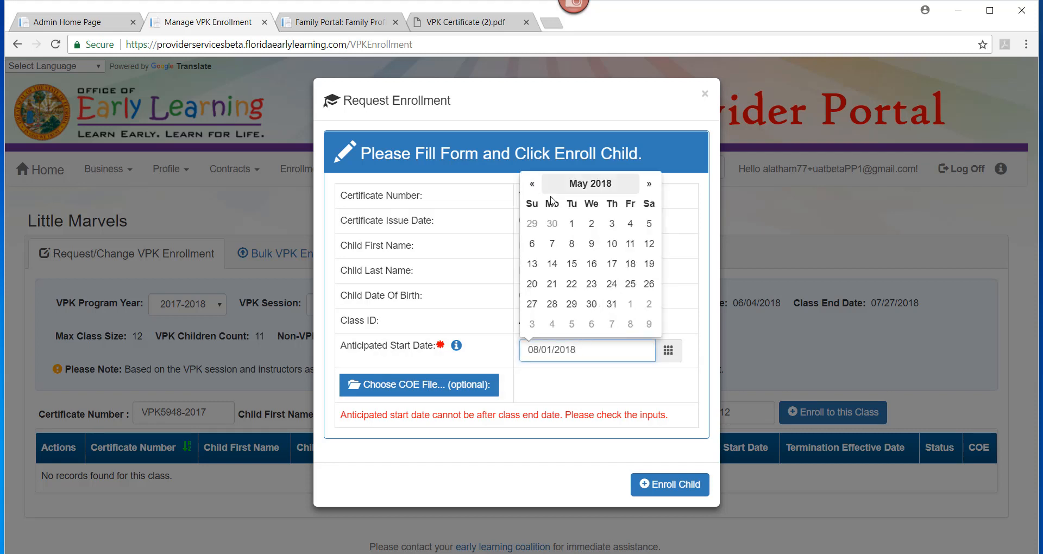
pyautogui.click(572, 229)
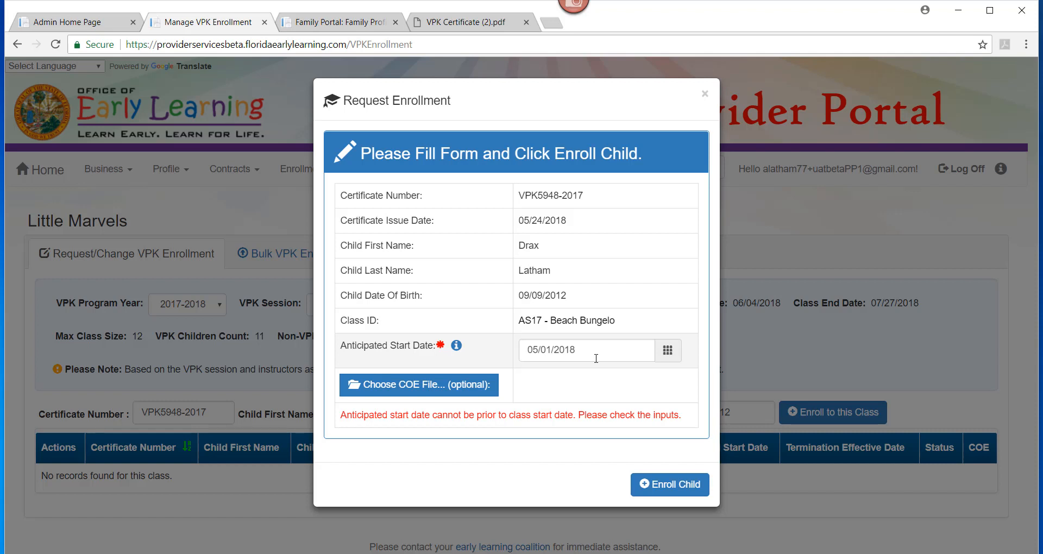
pyautogui.click(635, 351)
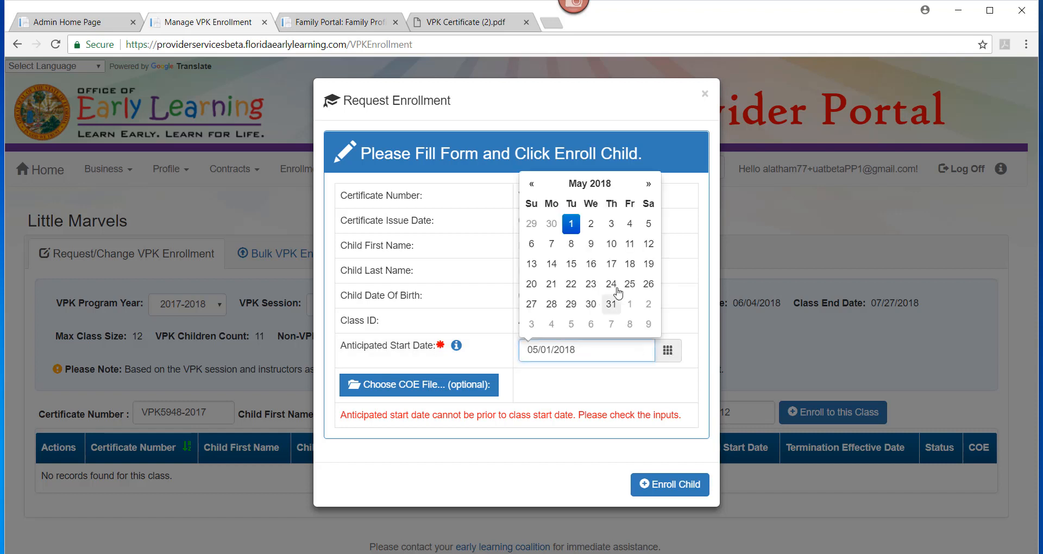
pyautogui.click(648, 184)
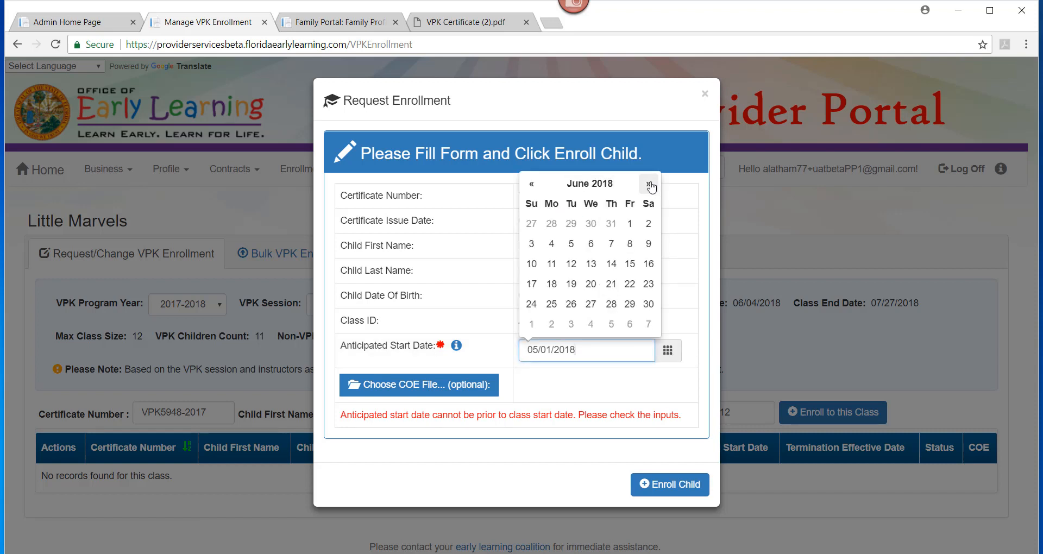
pyautogui.click(552, 246)
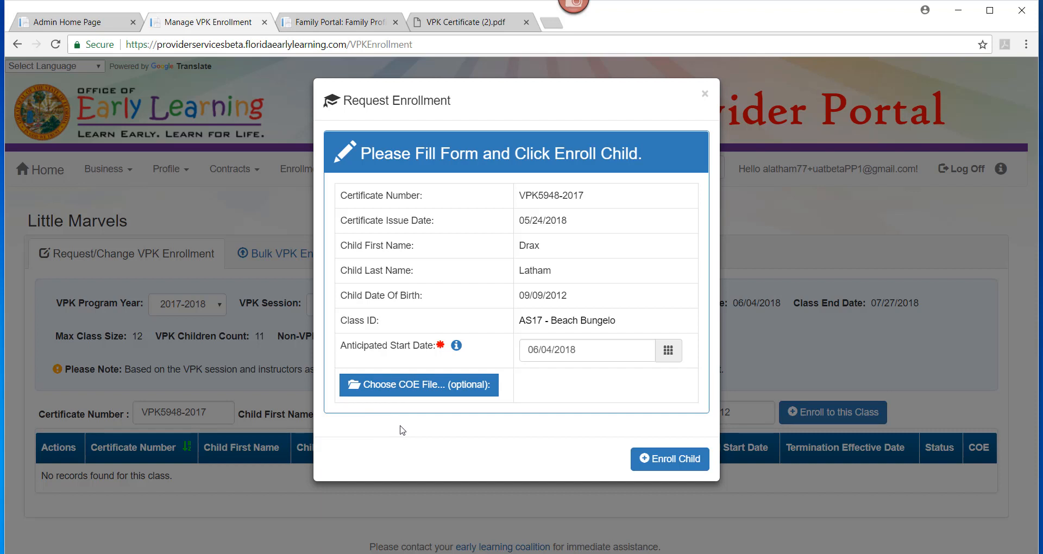
pyautogui.click(660, 459)
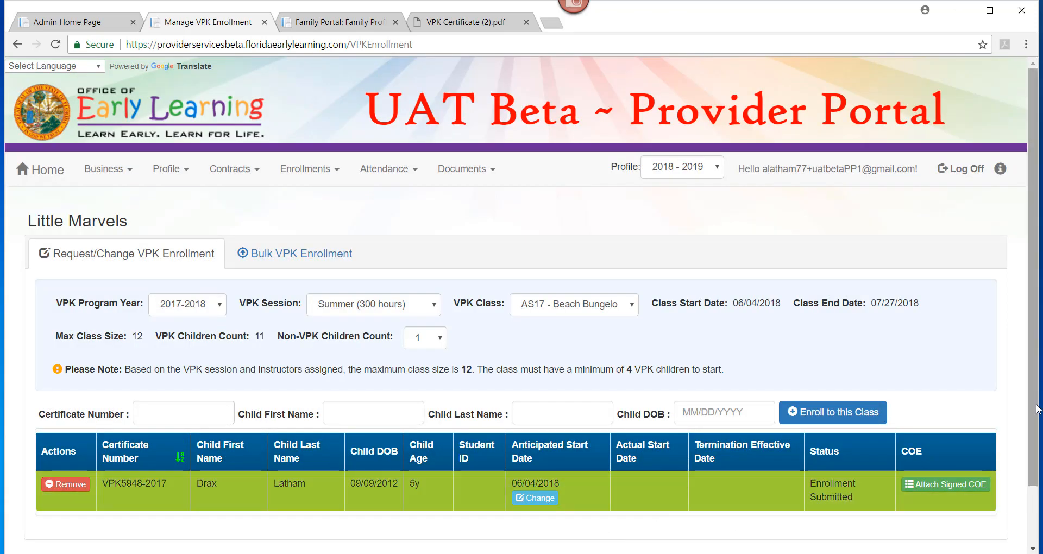
pyautogui.scroll(-1, 1038, 410)
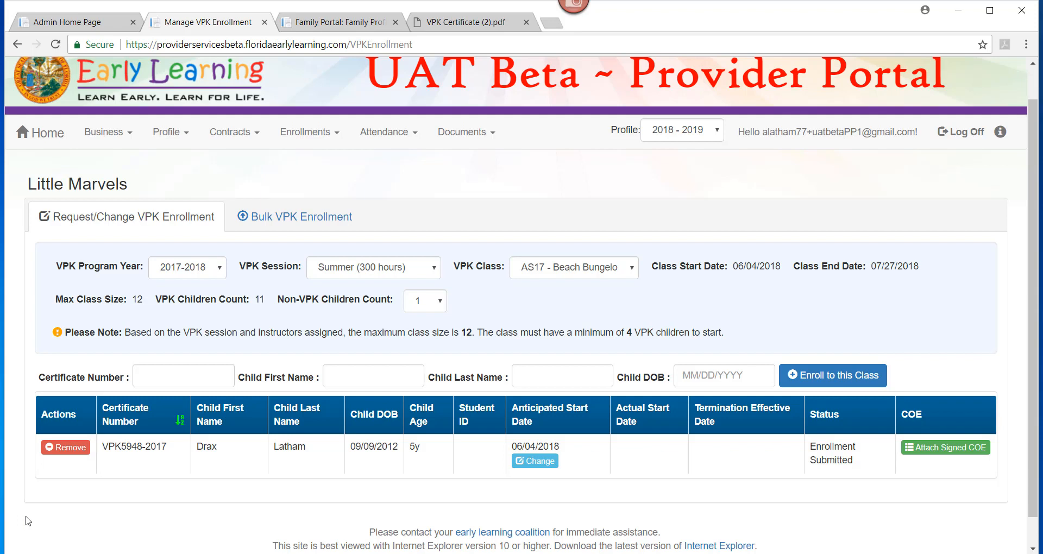
# Step: Change the child's AS17 anticipated start date to 06/05/2018 and save
pyautogui.click(538, 461)
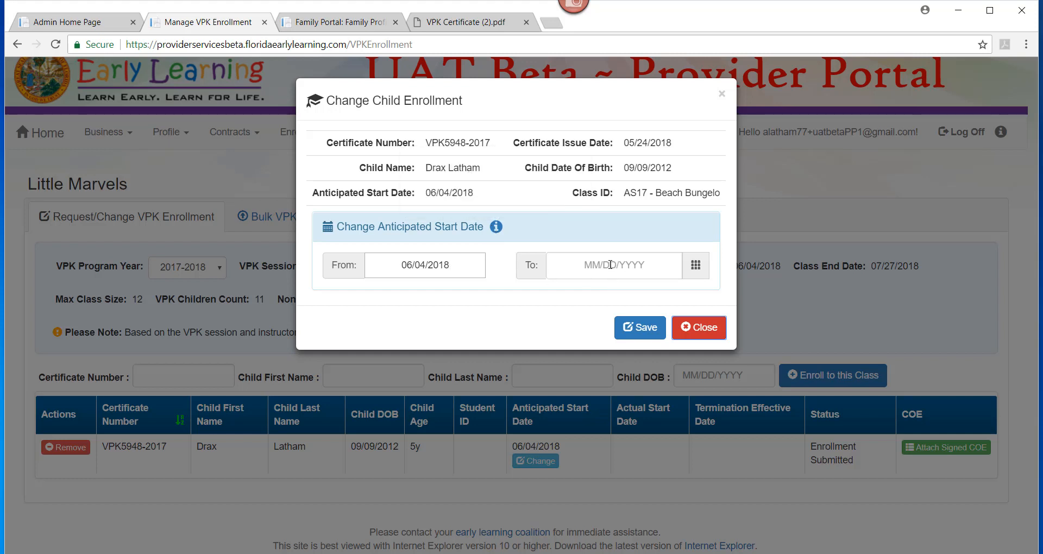
pyautogui.moveTo(496, 229)
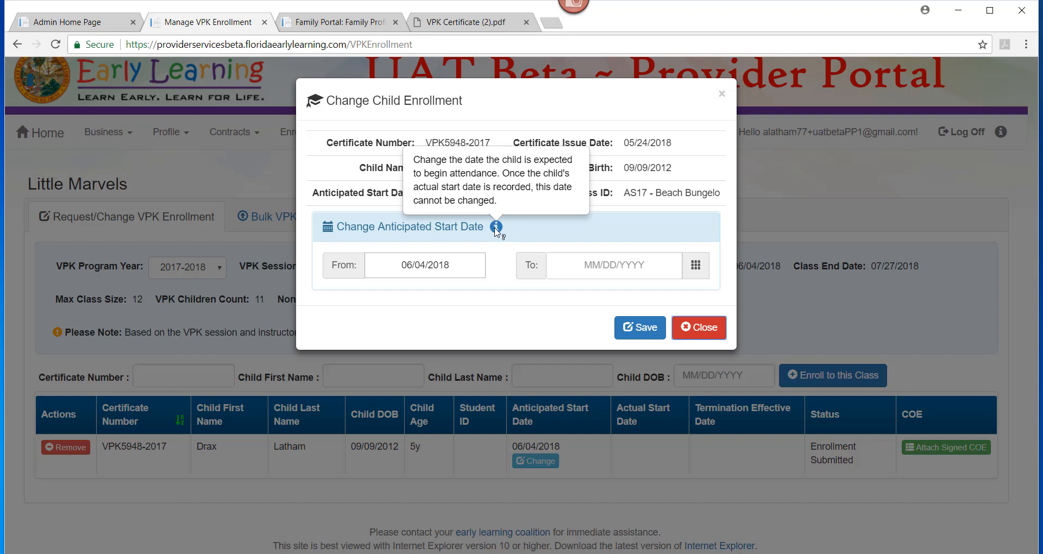
pyautogui.click(606, 270)
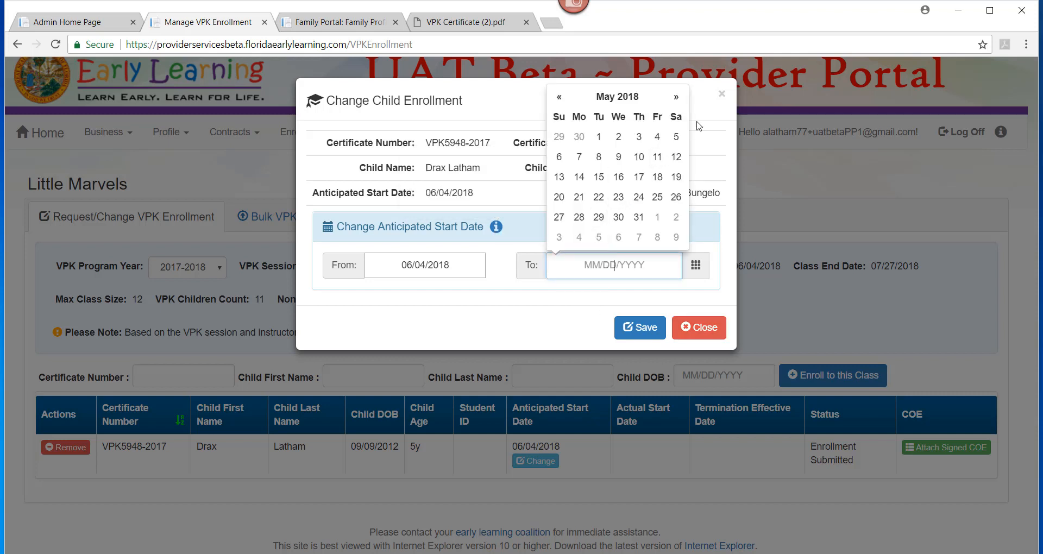
pyautogui.click(677, 99)
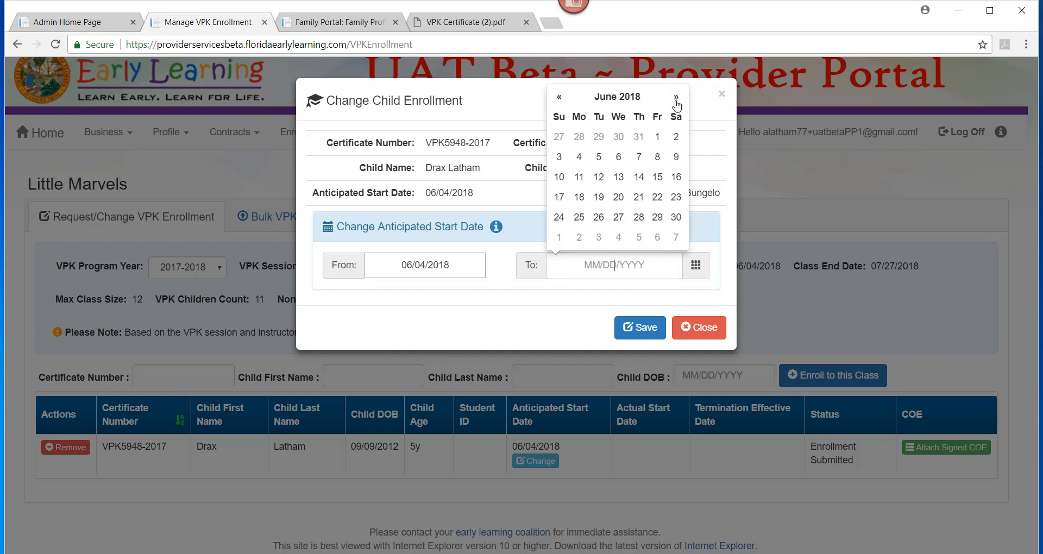
pyautogui.click(600, 158)
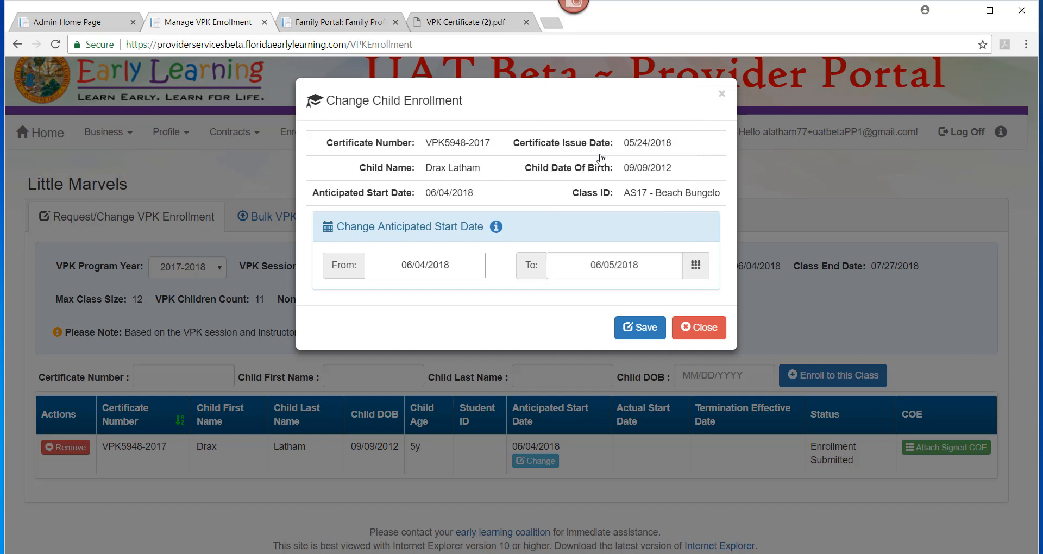
pyautogui.click(641, 329)
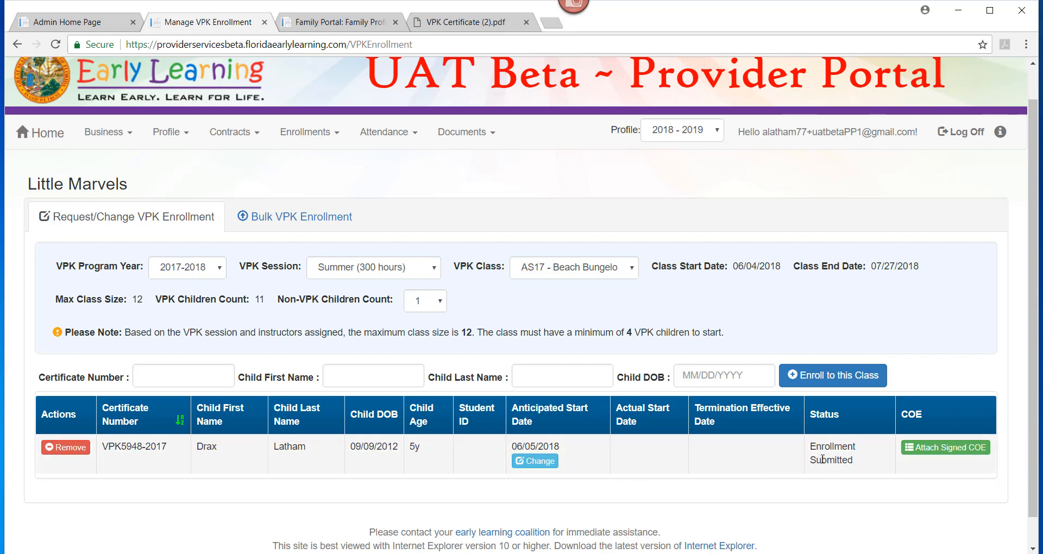
pyautogui.click(66, 448)
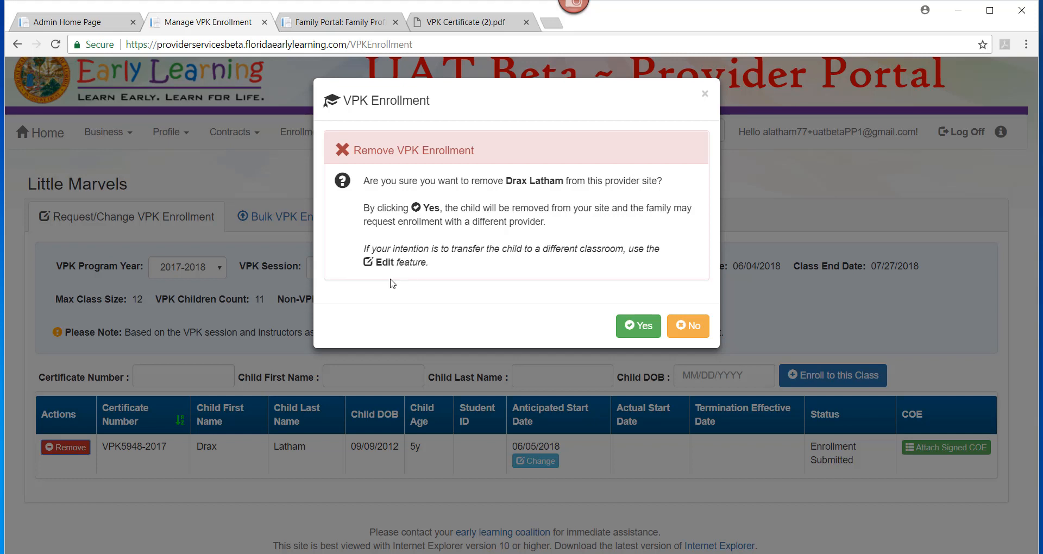
pyautogui.click(685, 328)
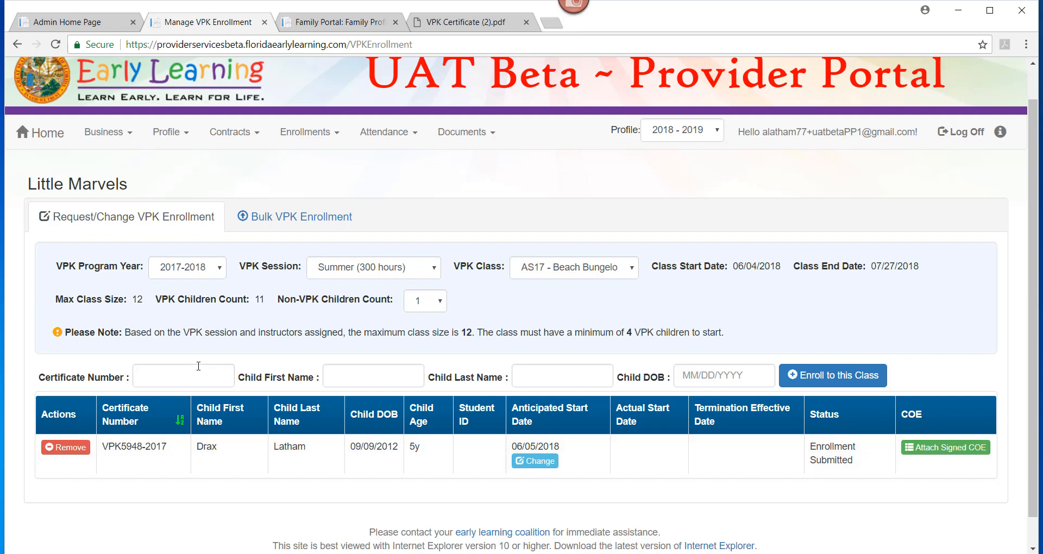
# Step: Enter the second child's certificate number, first name and last name
pyautogui.click(182, 374)
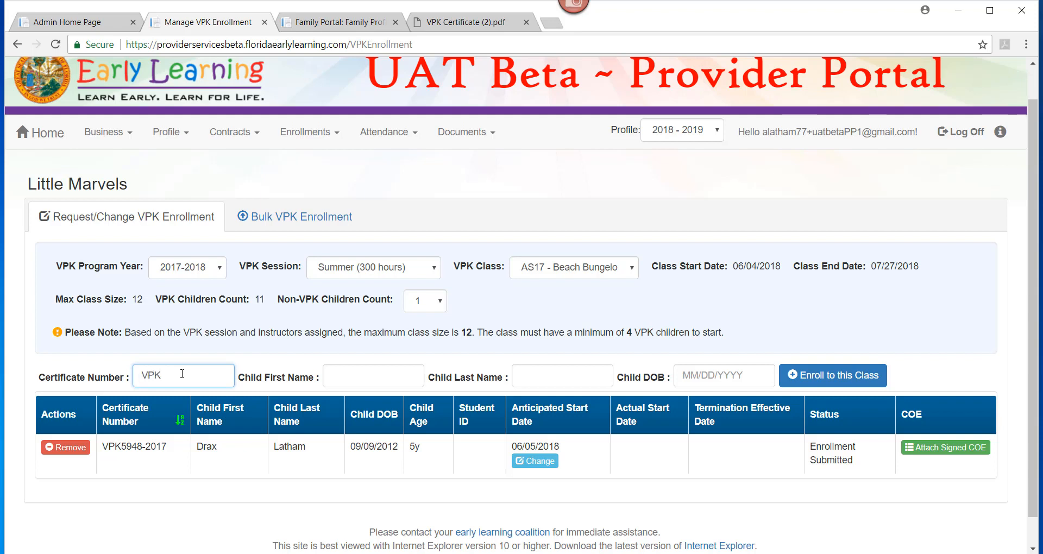
pyautogui.press('Tab')
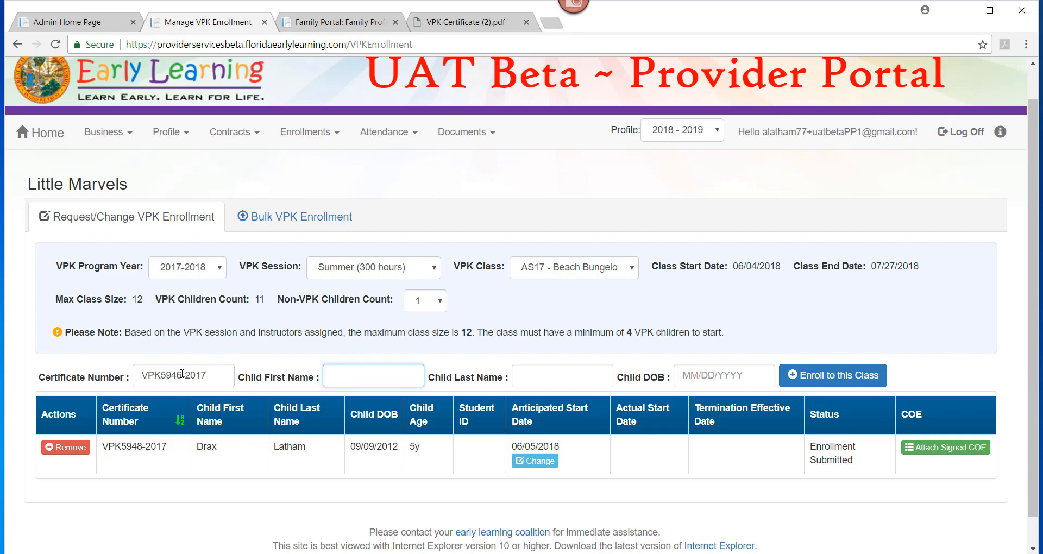
pyautogui.write('Gamora')
pyautogui.press('Tab')
pyautogui.write('Latham')
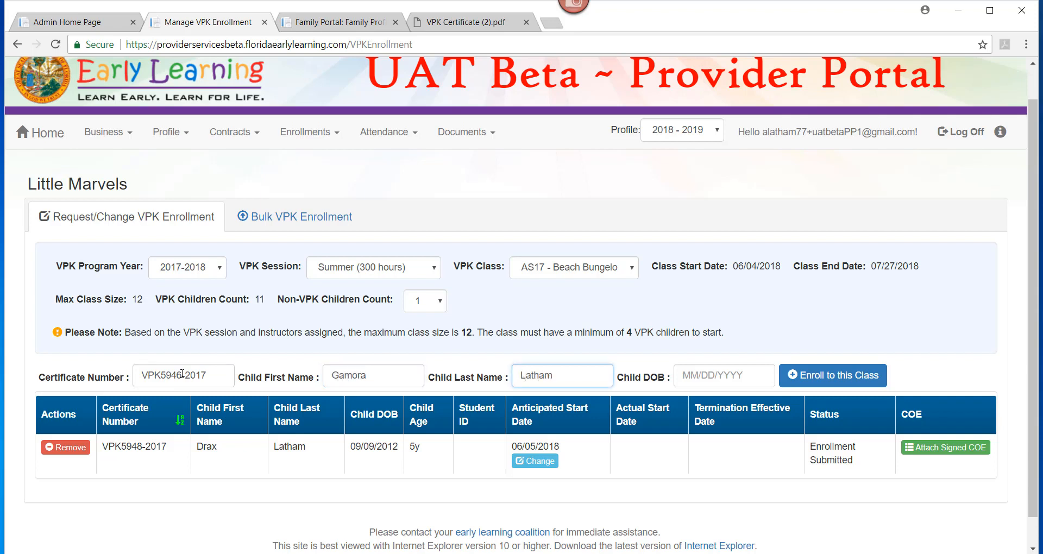
pyautogui.press('Tab')
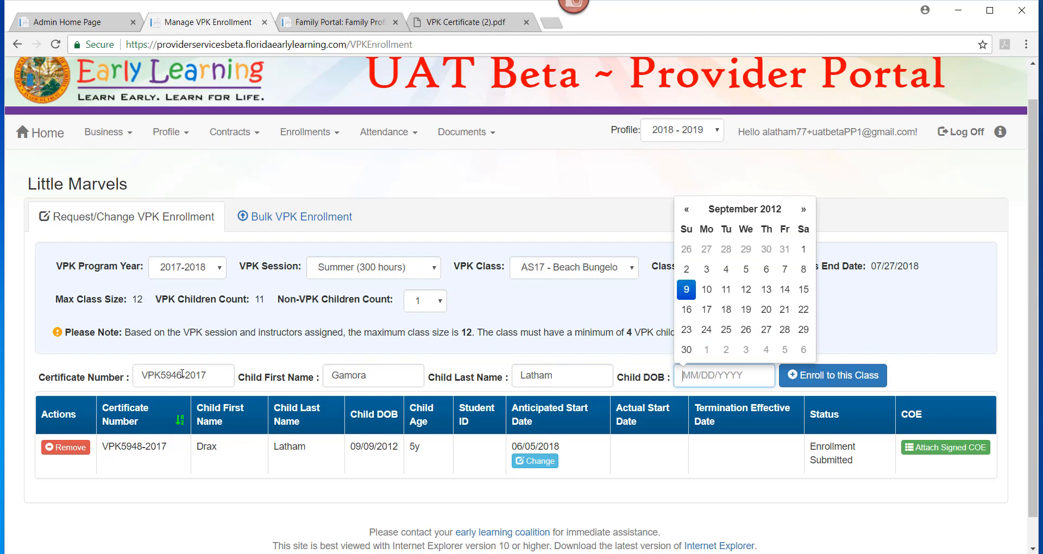
# Step: Set the child's birth date, confirm the found child, and enroll with start date 06/04/2018
pyautogui.click(686, 289)
pyautogui.click(866, 378)
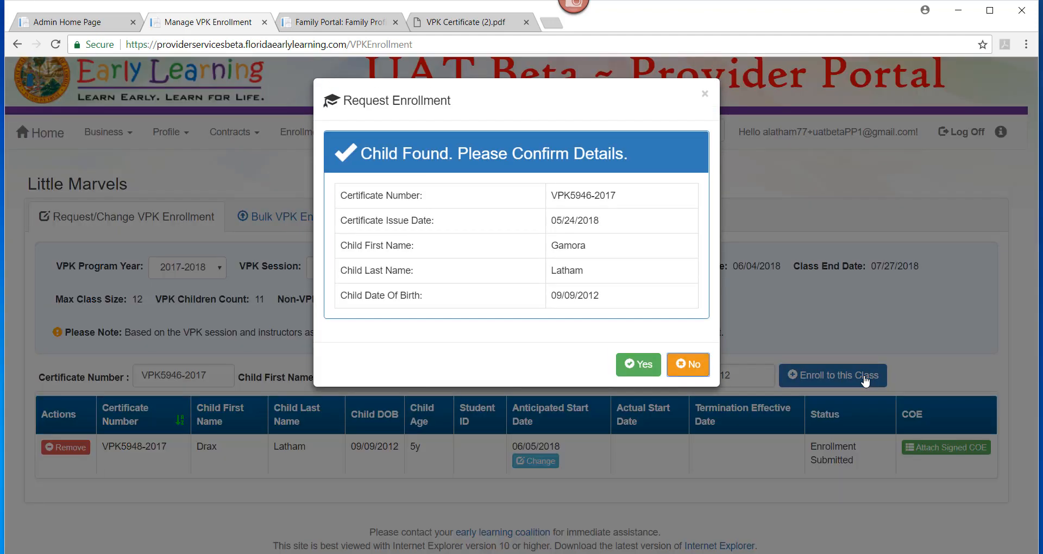
pyautogui.click(644, 375)
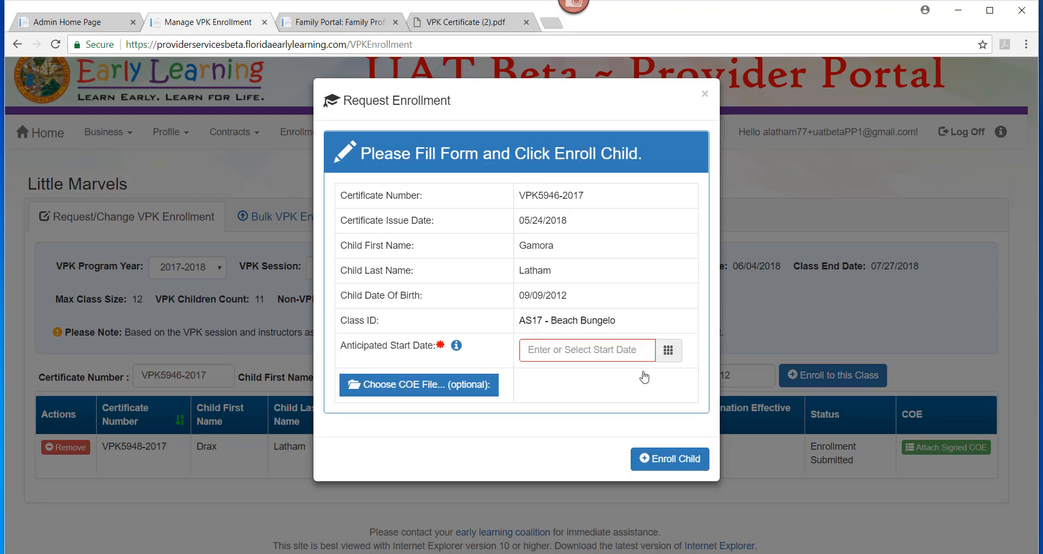
pyautogui.click(580, 354)
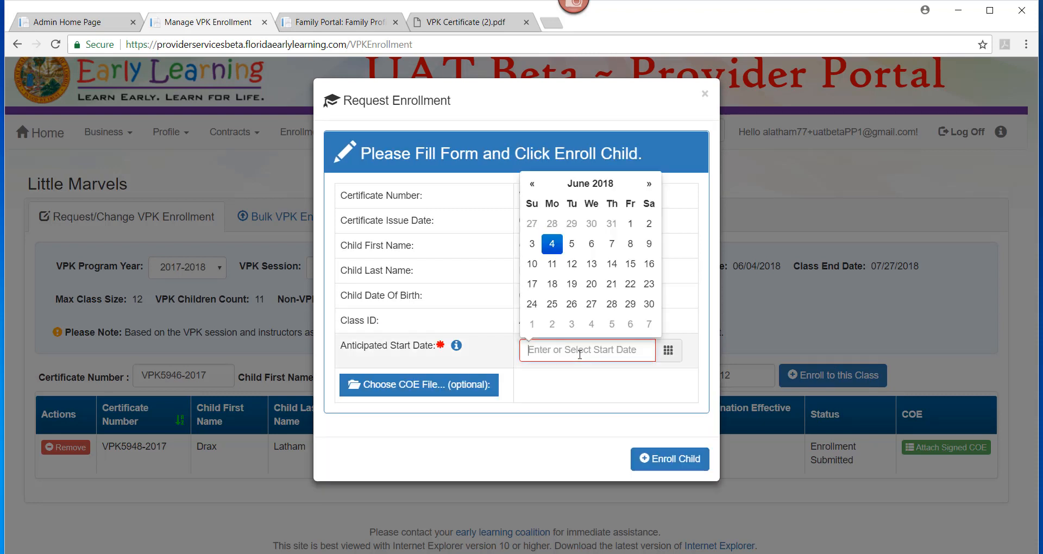
pyautogui.click(553, 245)
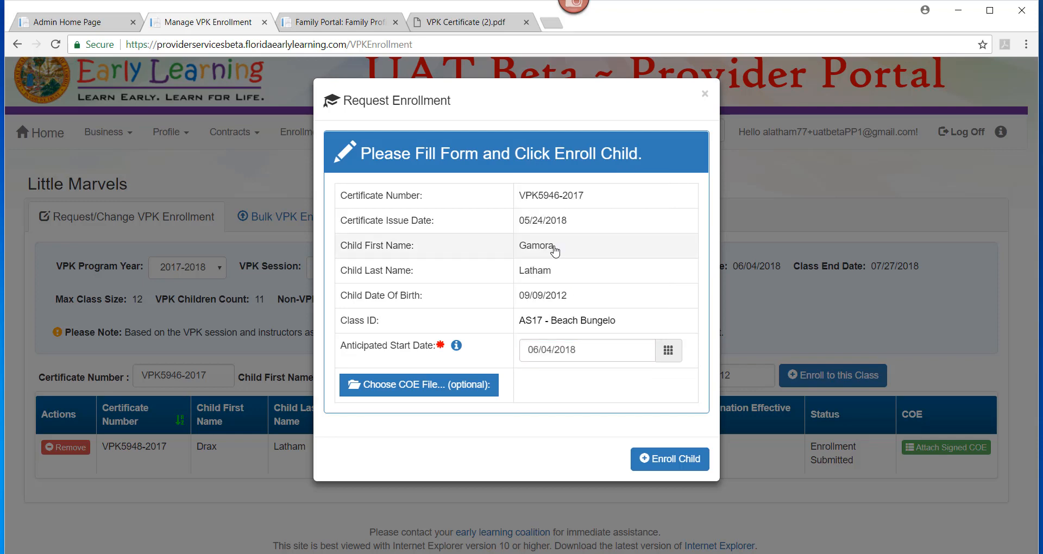
pyautogui.click(662, 463)
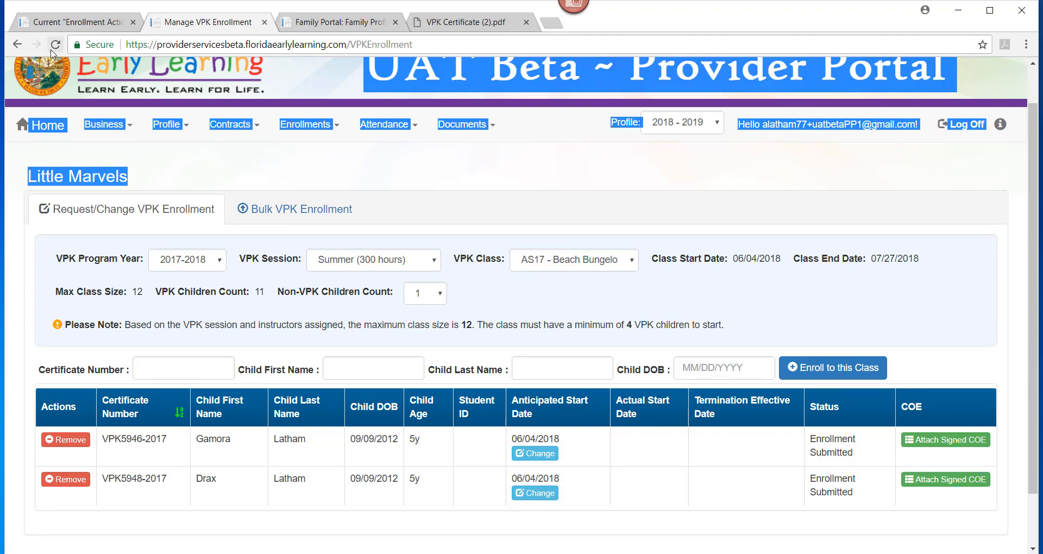
# Step: Reload and reselect 2017-2018, Summer (300 hours), AS17 - Beach Bungelo, then refresh the statuses
pyautogui.click(54, 45)
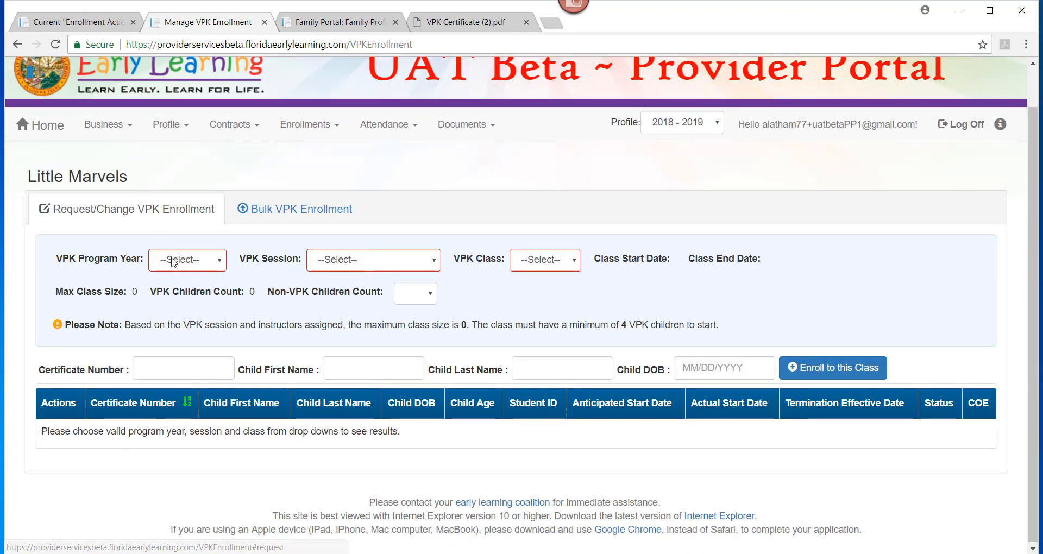
pyautogui.click(163, 260)
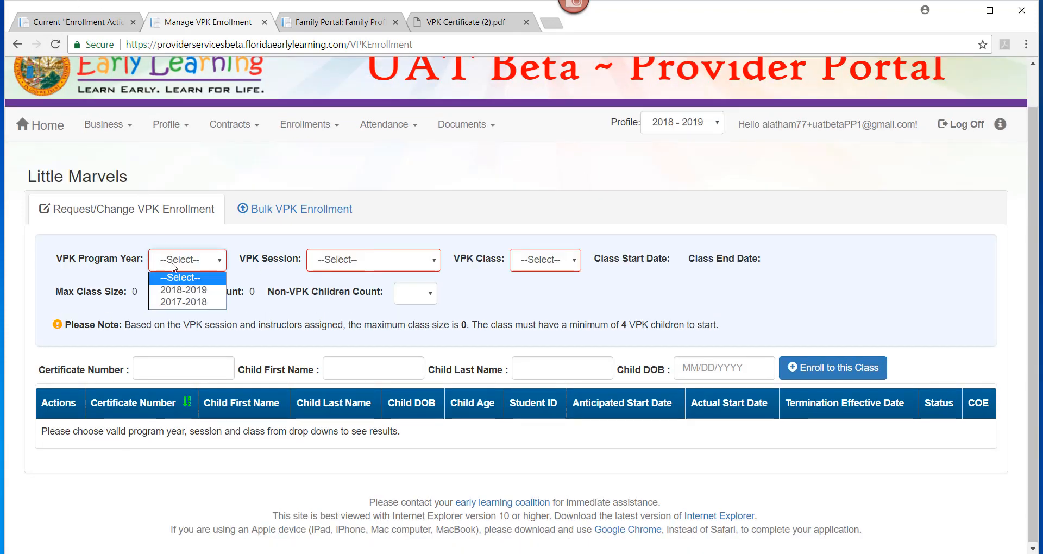
pyautogui.click(179, 303)
pyautogui.click(351, 261)
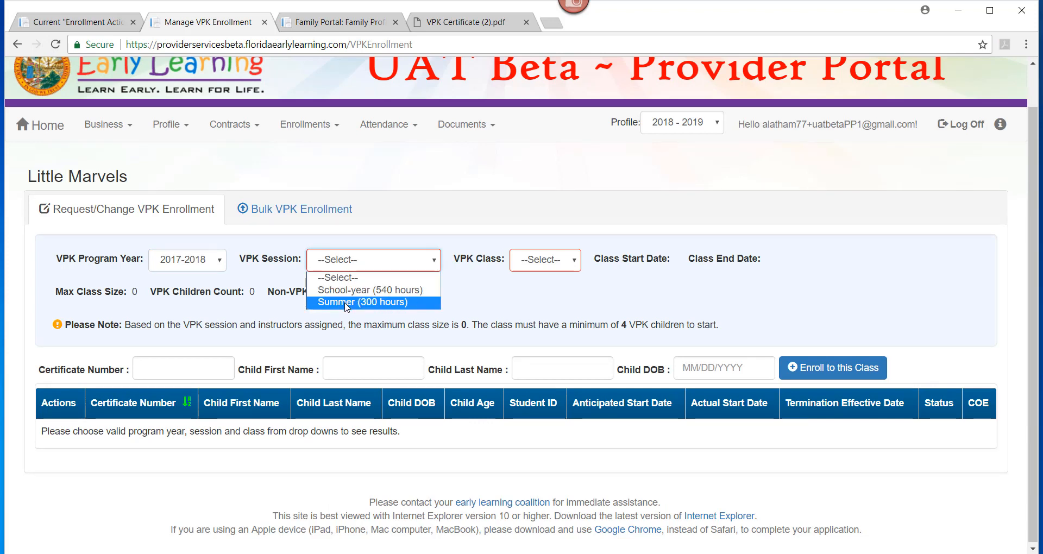
pyautogui.click(345, 302)
pyautogui.click(588, 264)
pyautogui.click(581, 292)
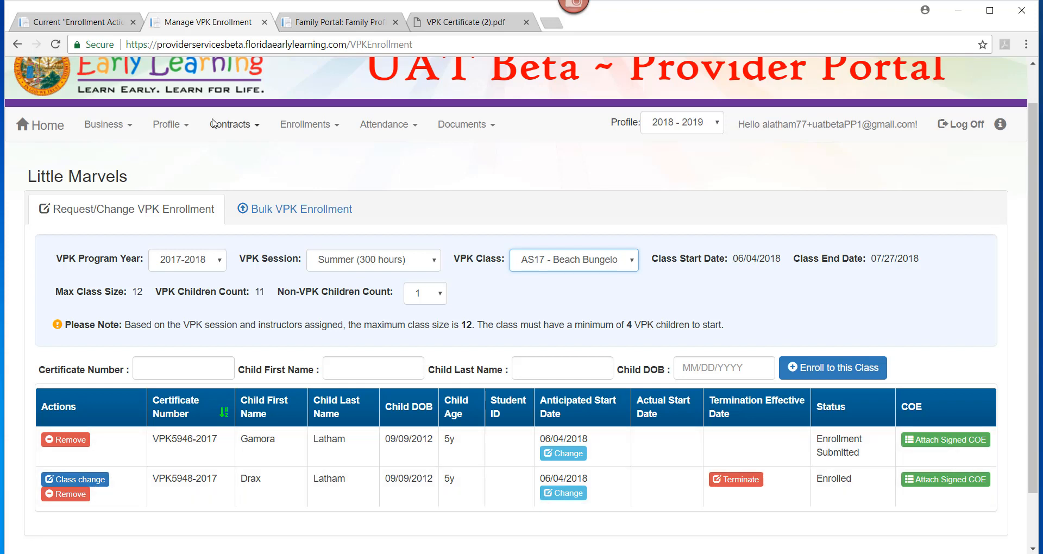
pyautogui.click(56, 44)
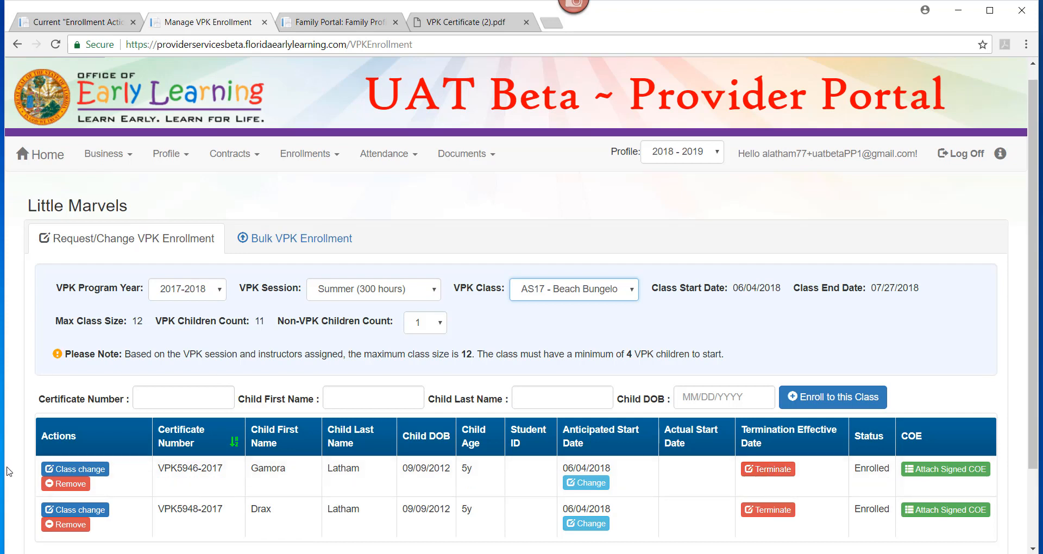
pyautogui.click(56, 471)
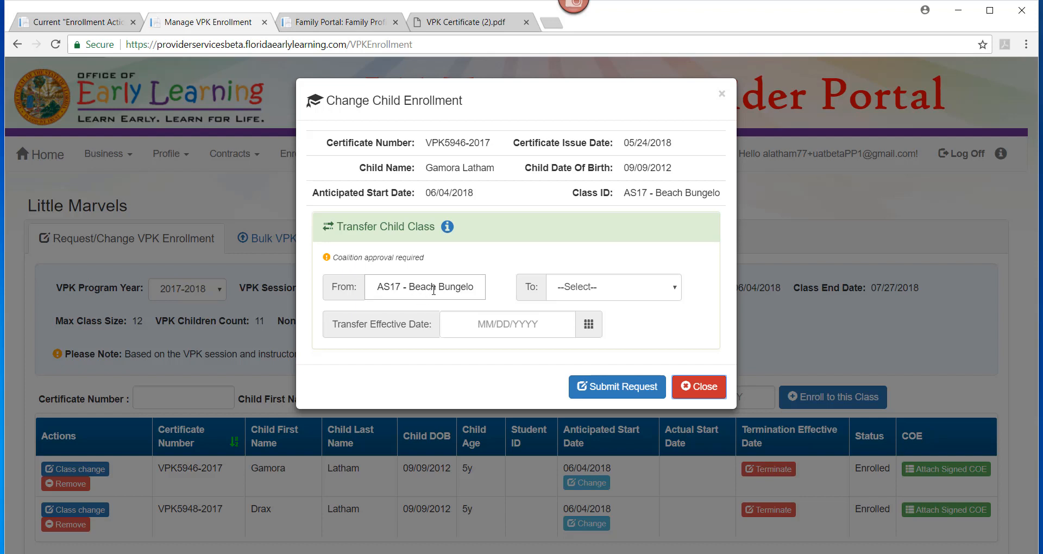
pyautogui.click(597, 293)
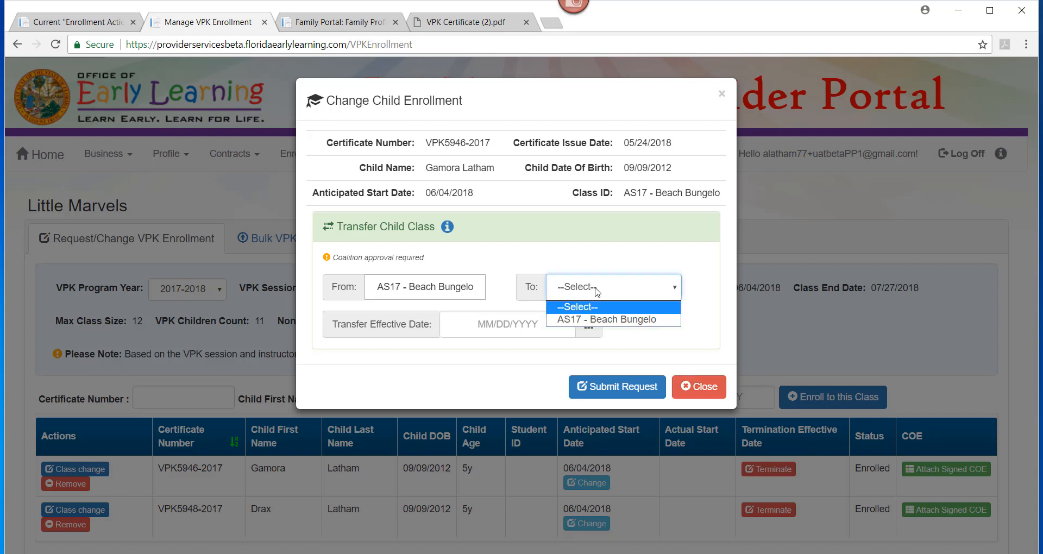
pyautogui.click(647, 338)
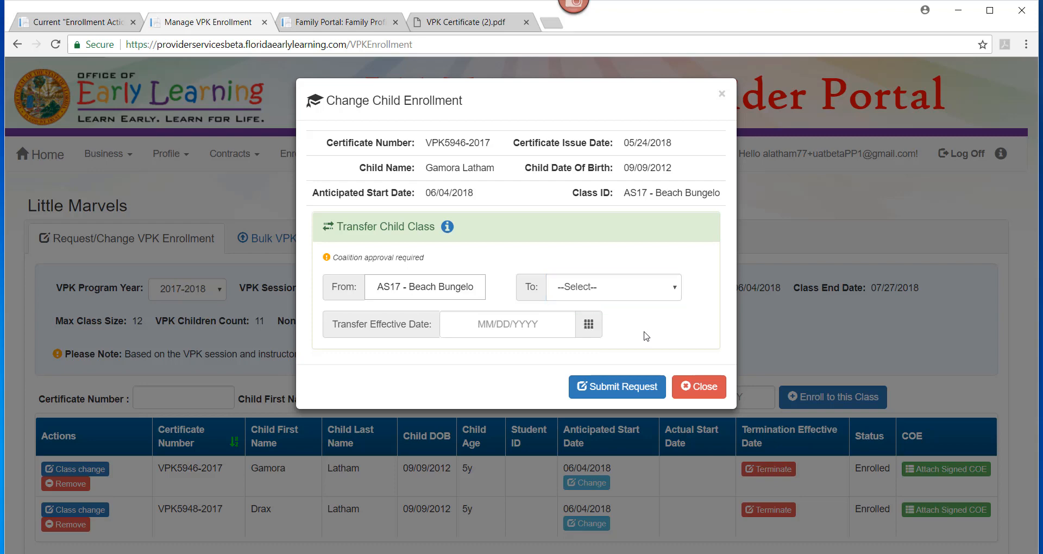
pyautogui.press('Escape')
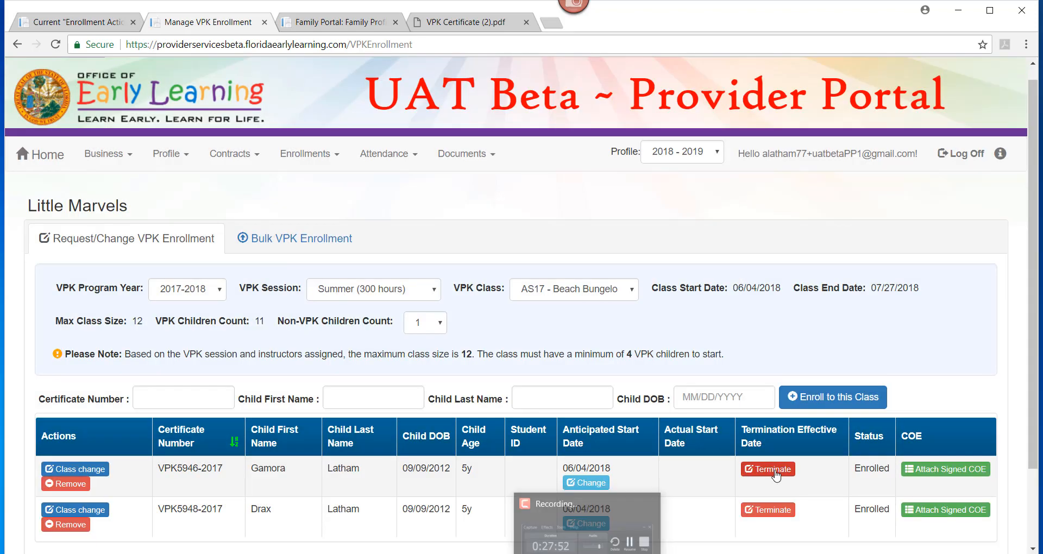
pyautogui.click(769, 469)
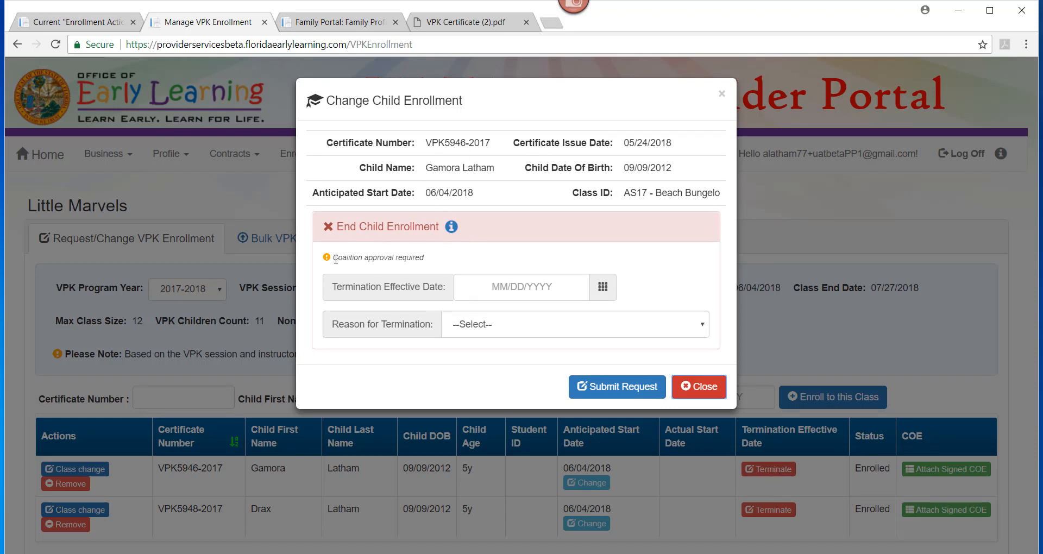
pyautogui.click(532, 283)
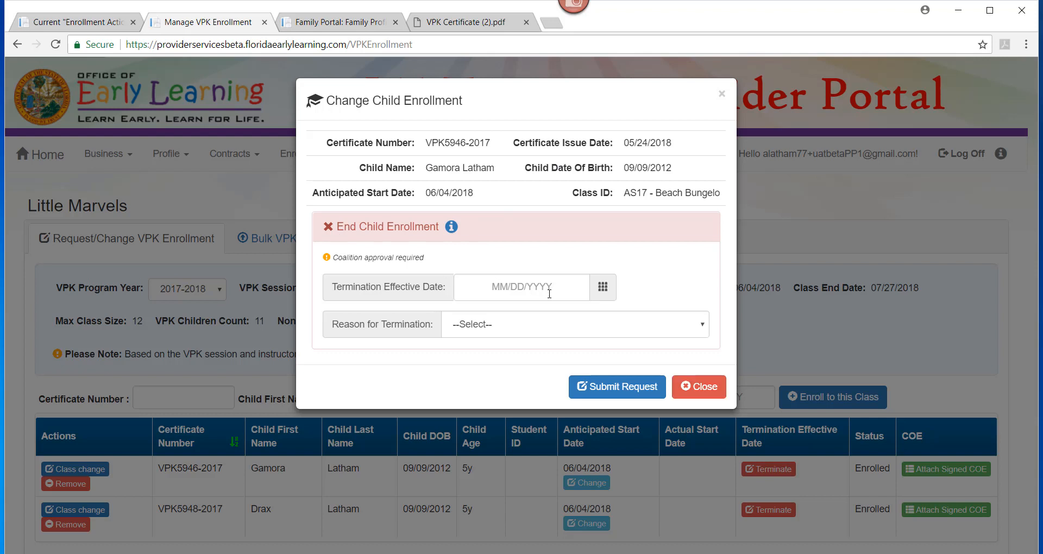
pyautogui.click(554, 328)
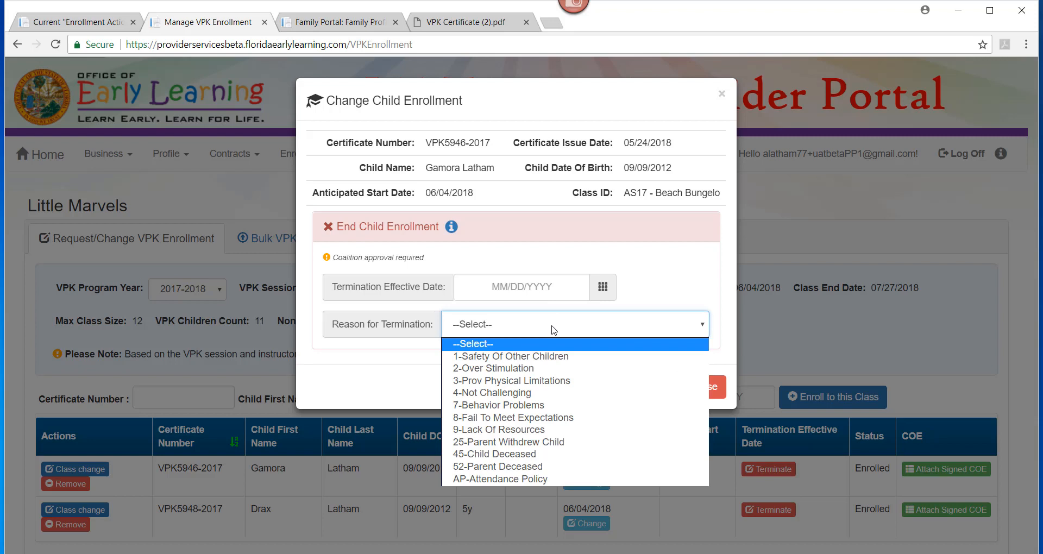
pyautogui.click(697, 279)
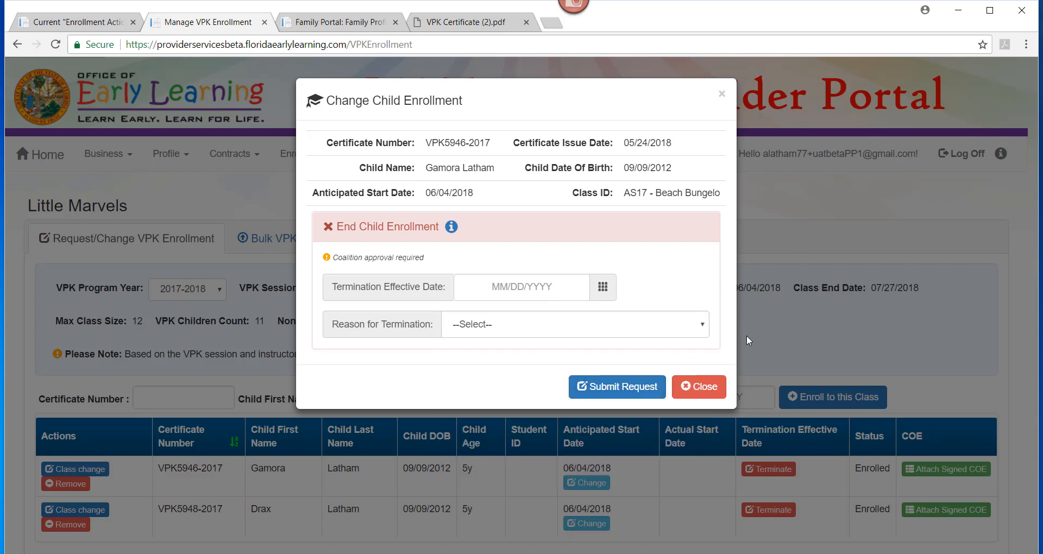
pyautogui.click(722, 94)
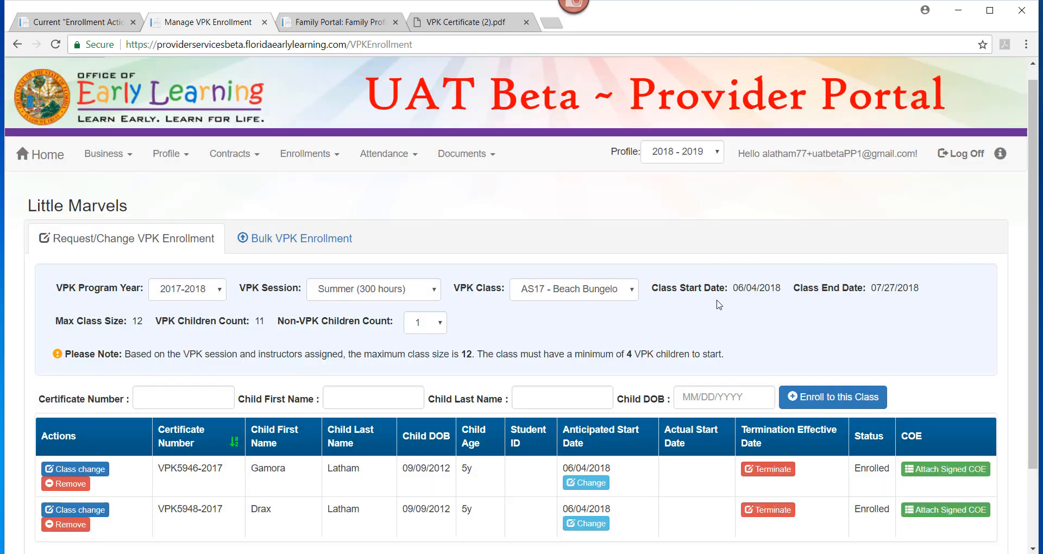